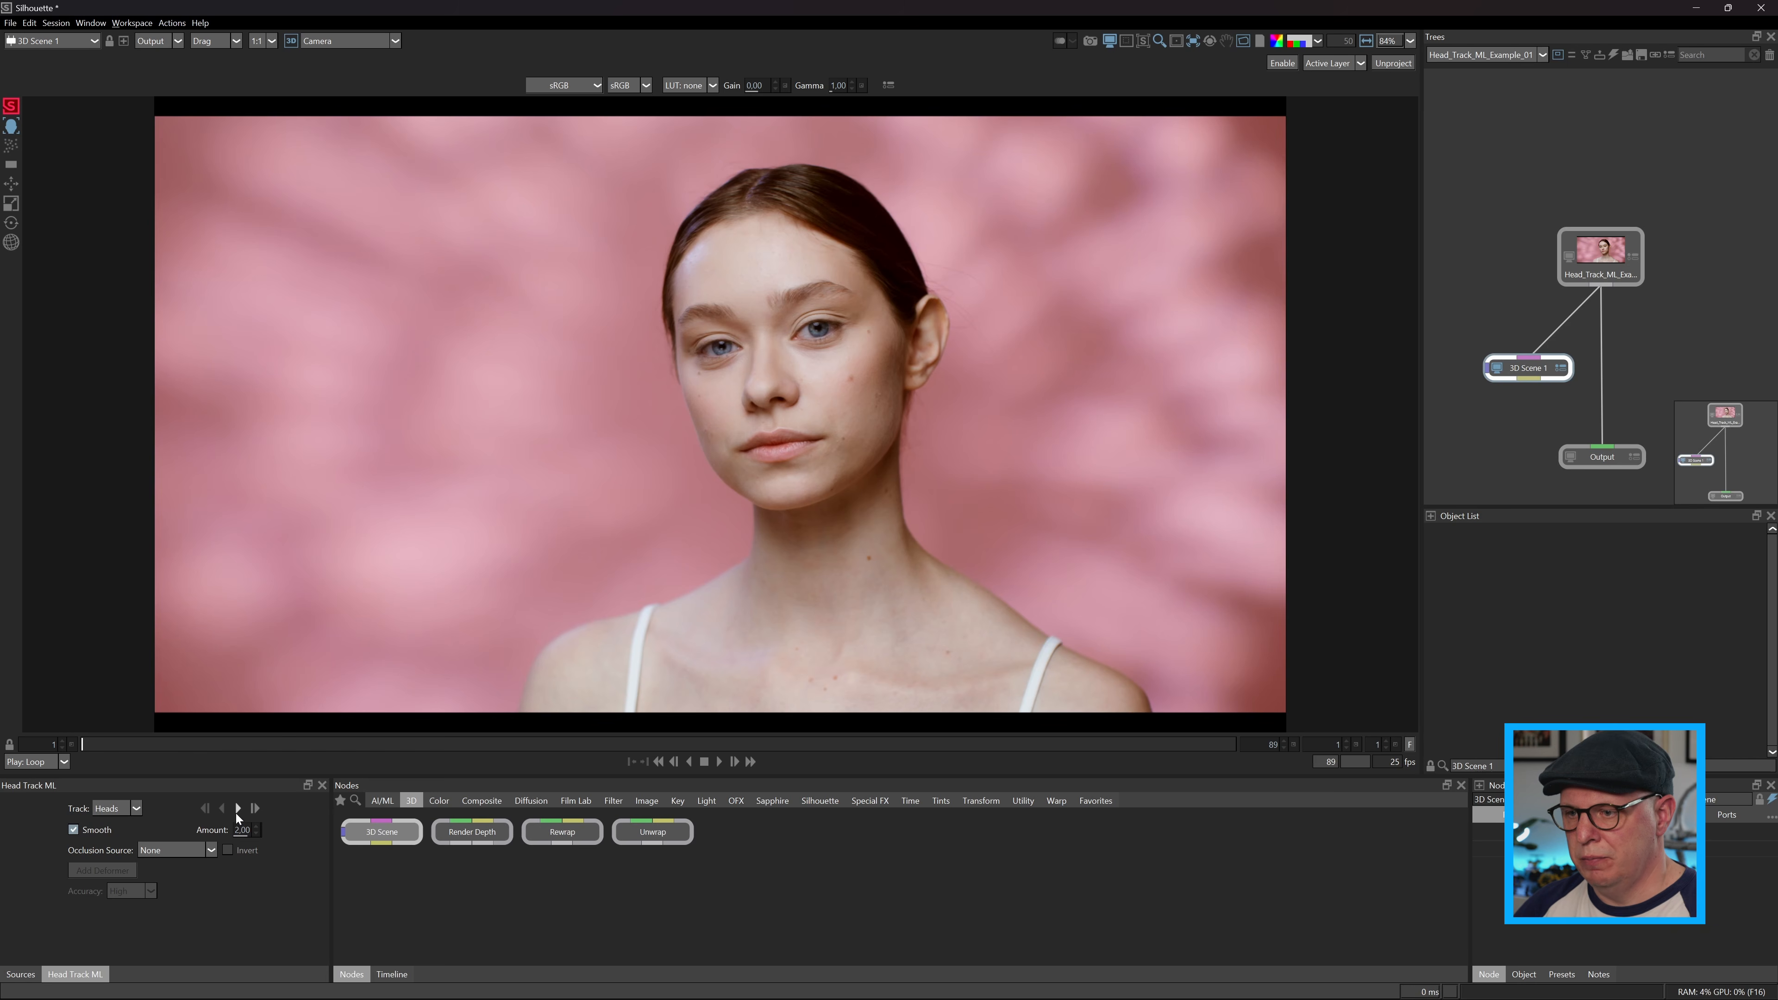
Track the head forward through the clip and play back the tracked mesh in the Quad view layout
click(236, 813)
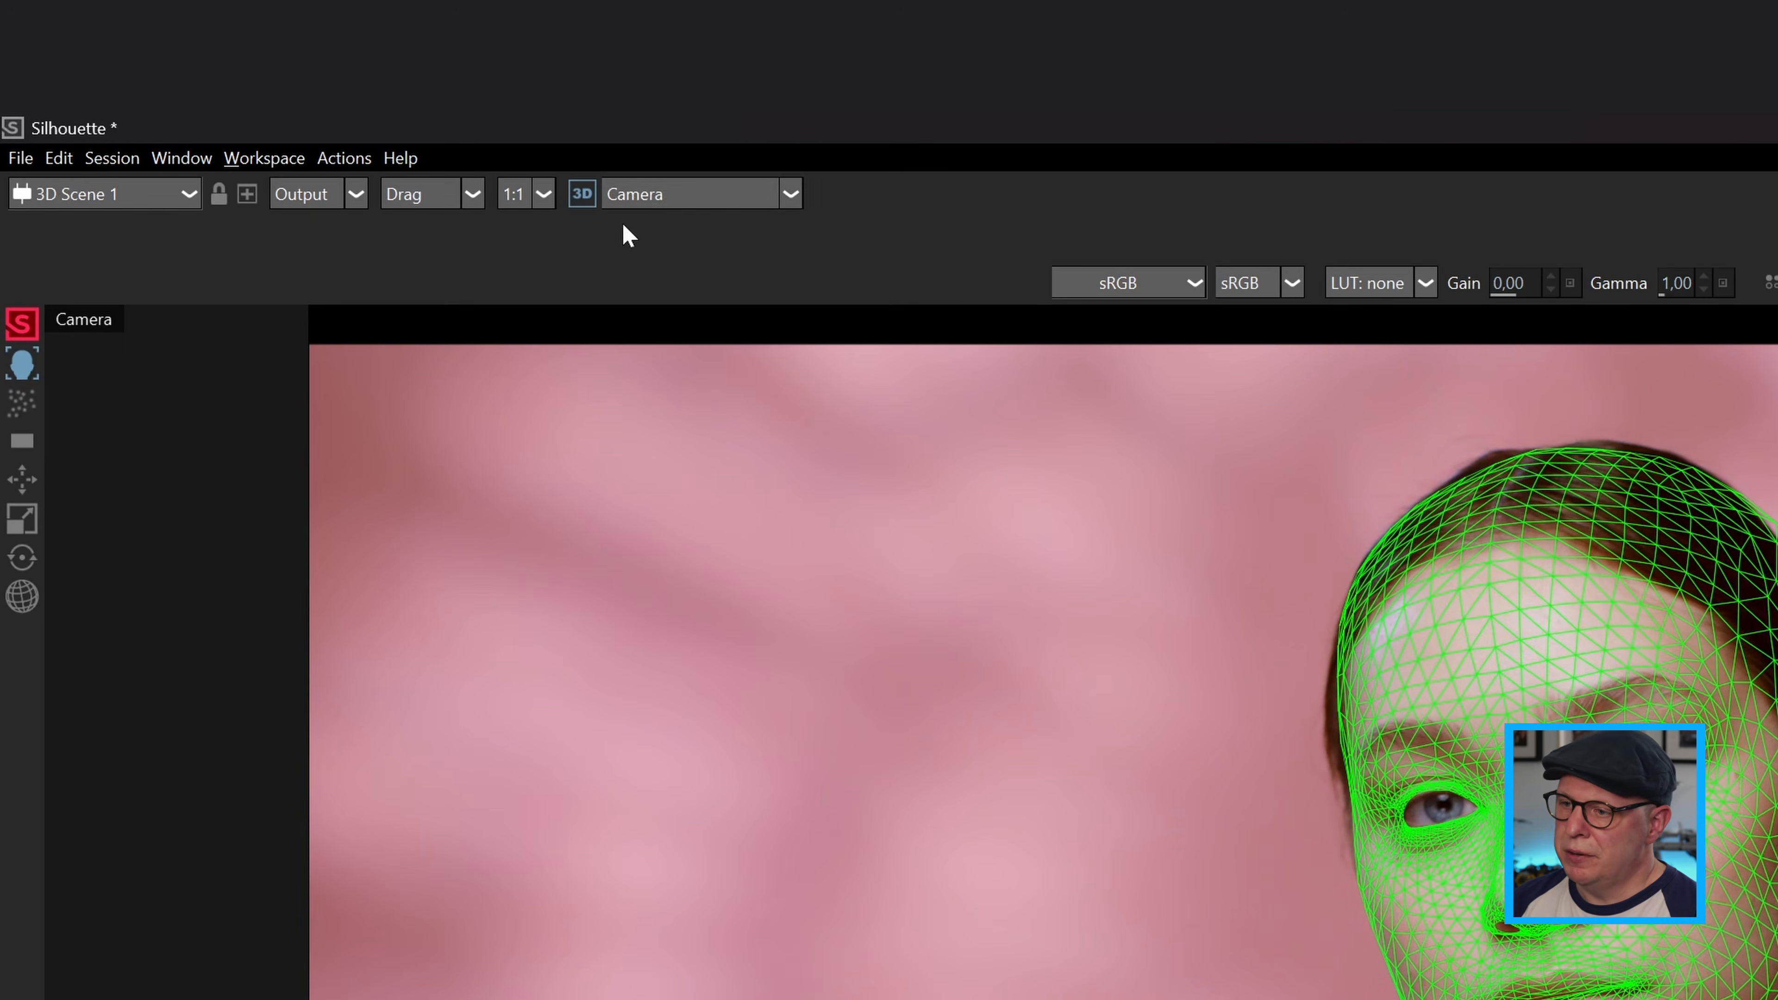
click(634, 199)
click(691, 288)
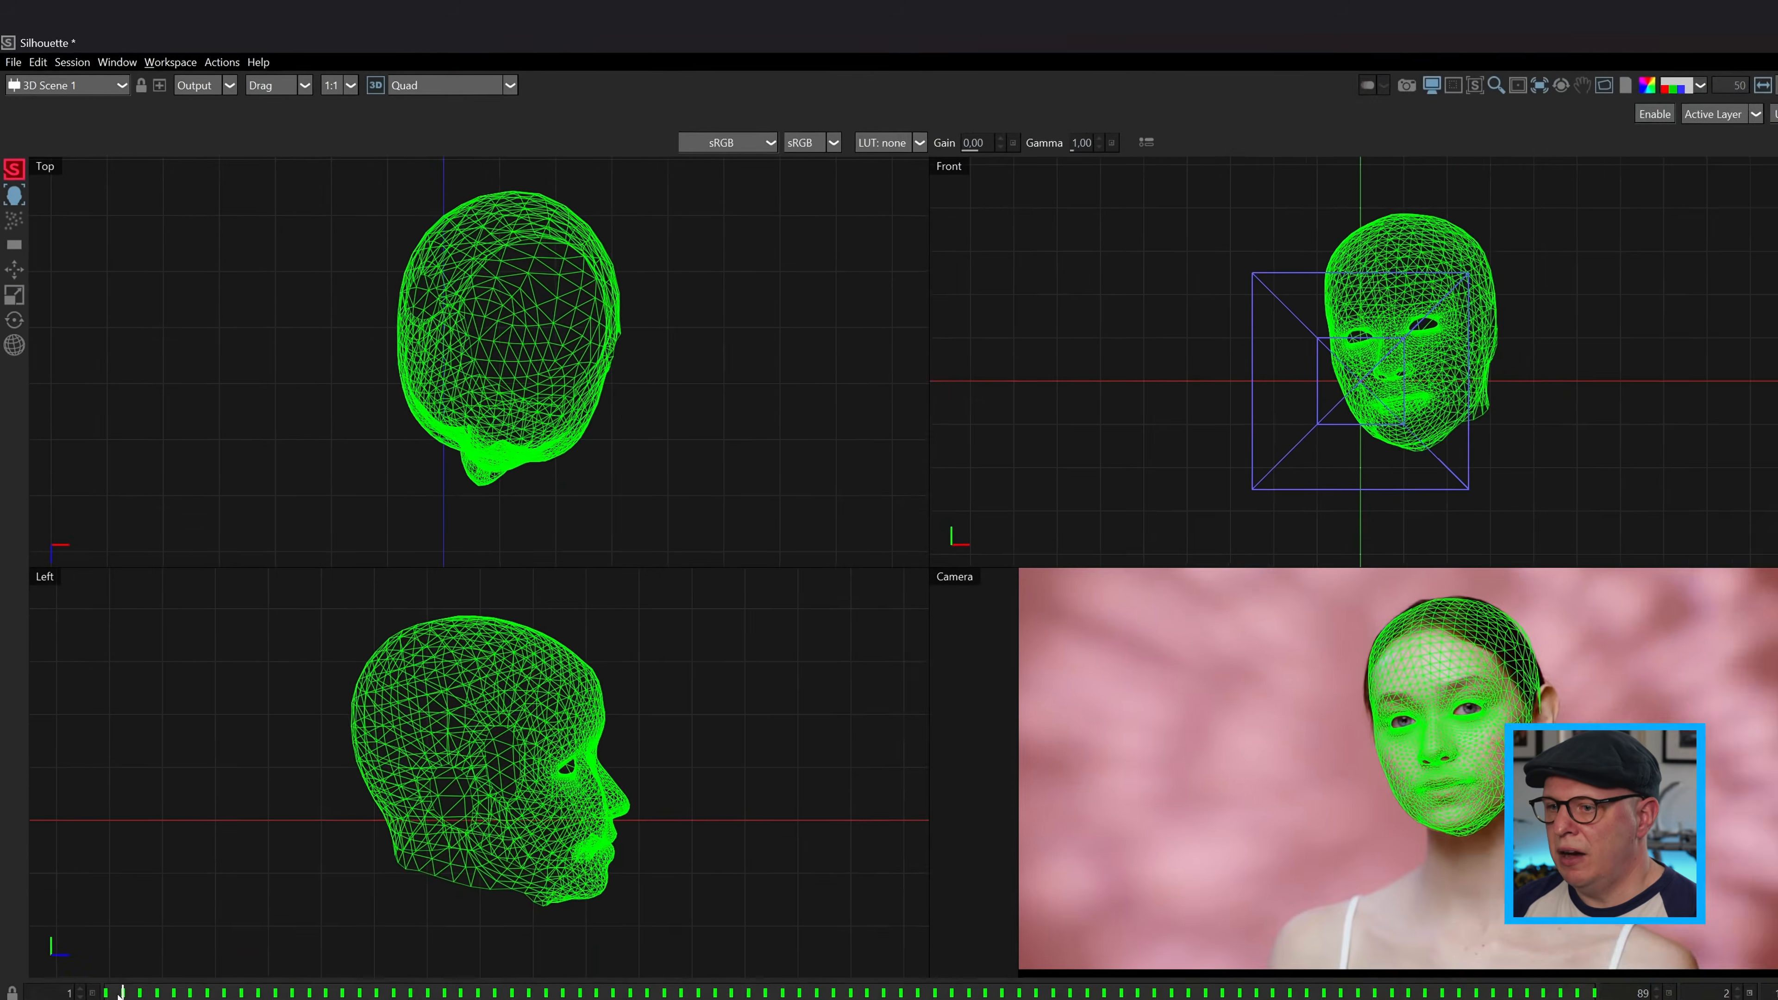
drag(121, 995, 761, 996)
drag(590, 742, 26, 780)
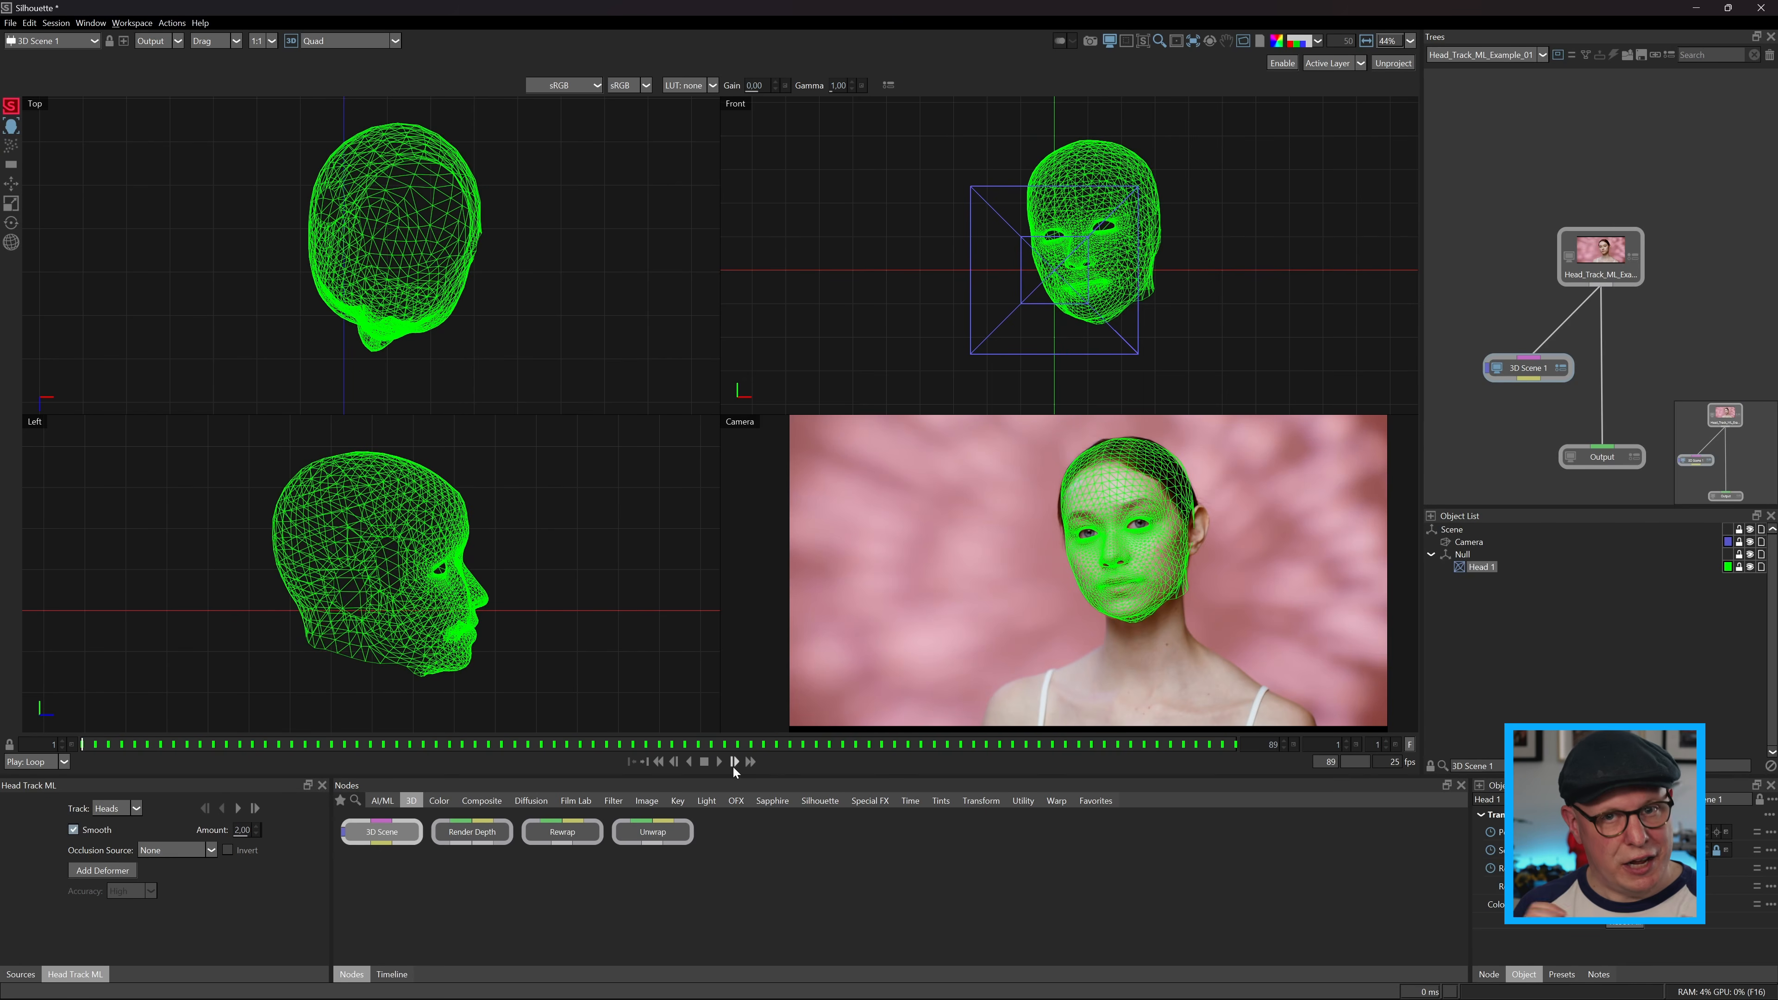
click(721, 763)
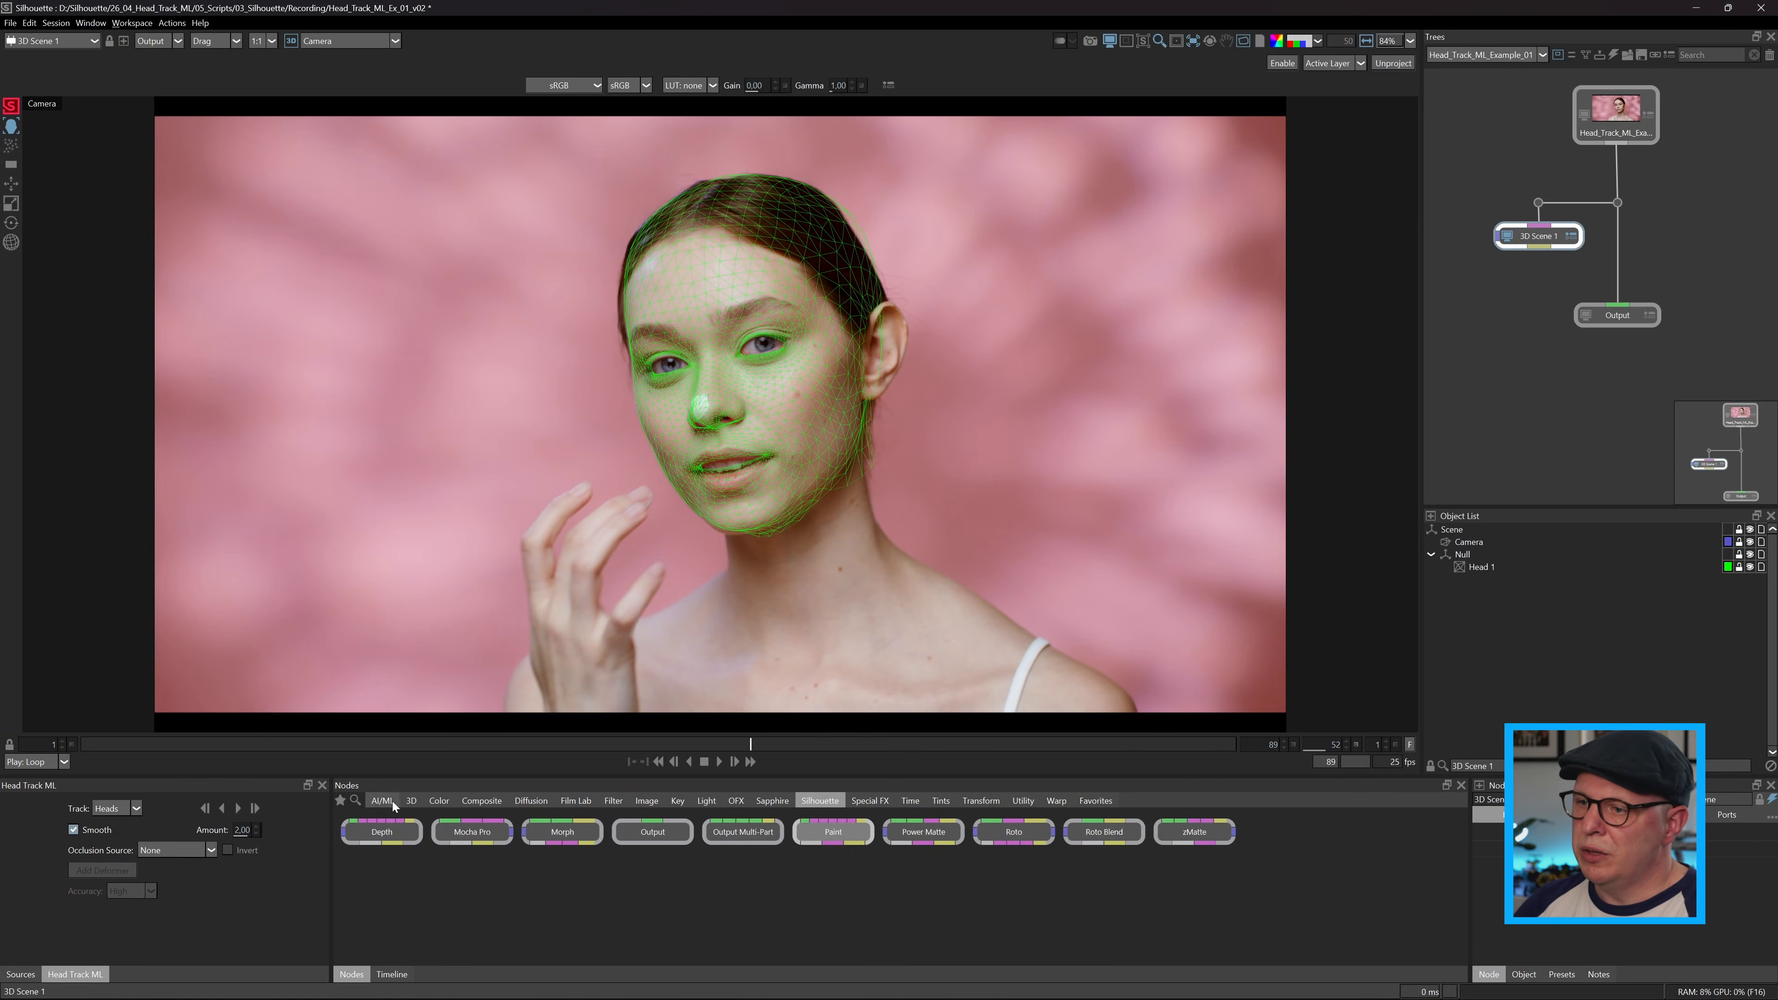
Add an Unwrap node and connect it to the 3D Scene 1 output and the source clip
click(412, 801)
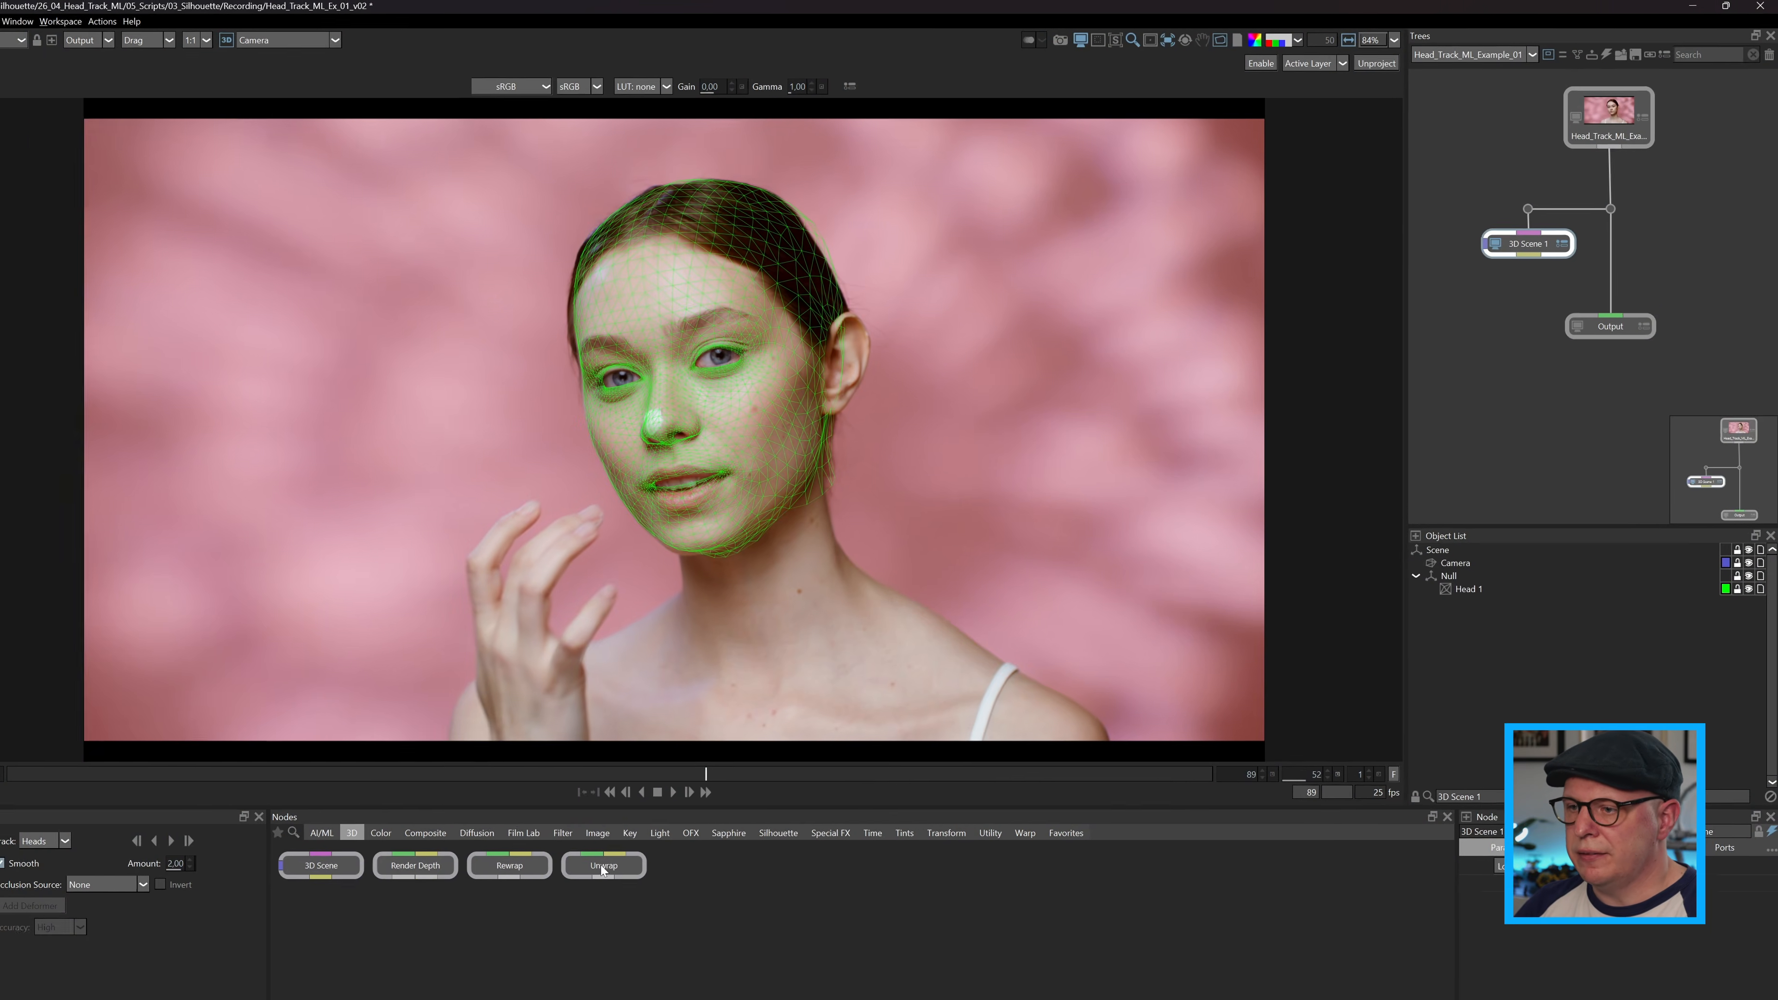
drag(647, 836, 1511, 387)
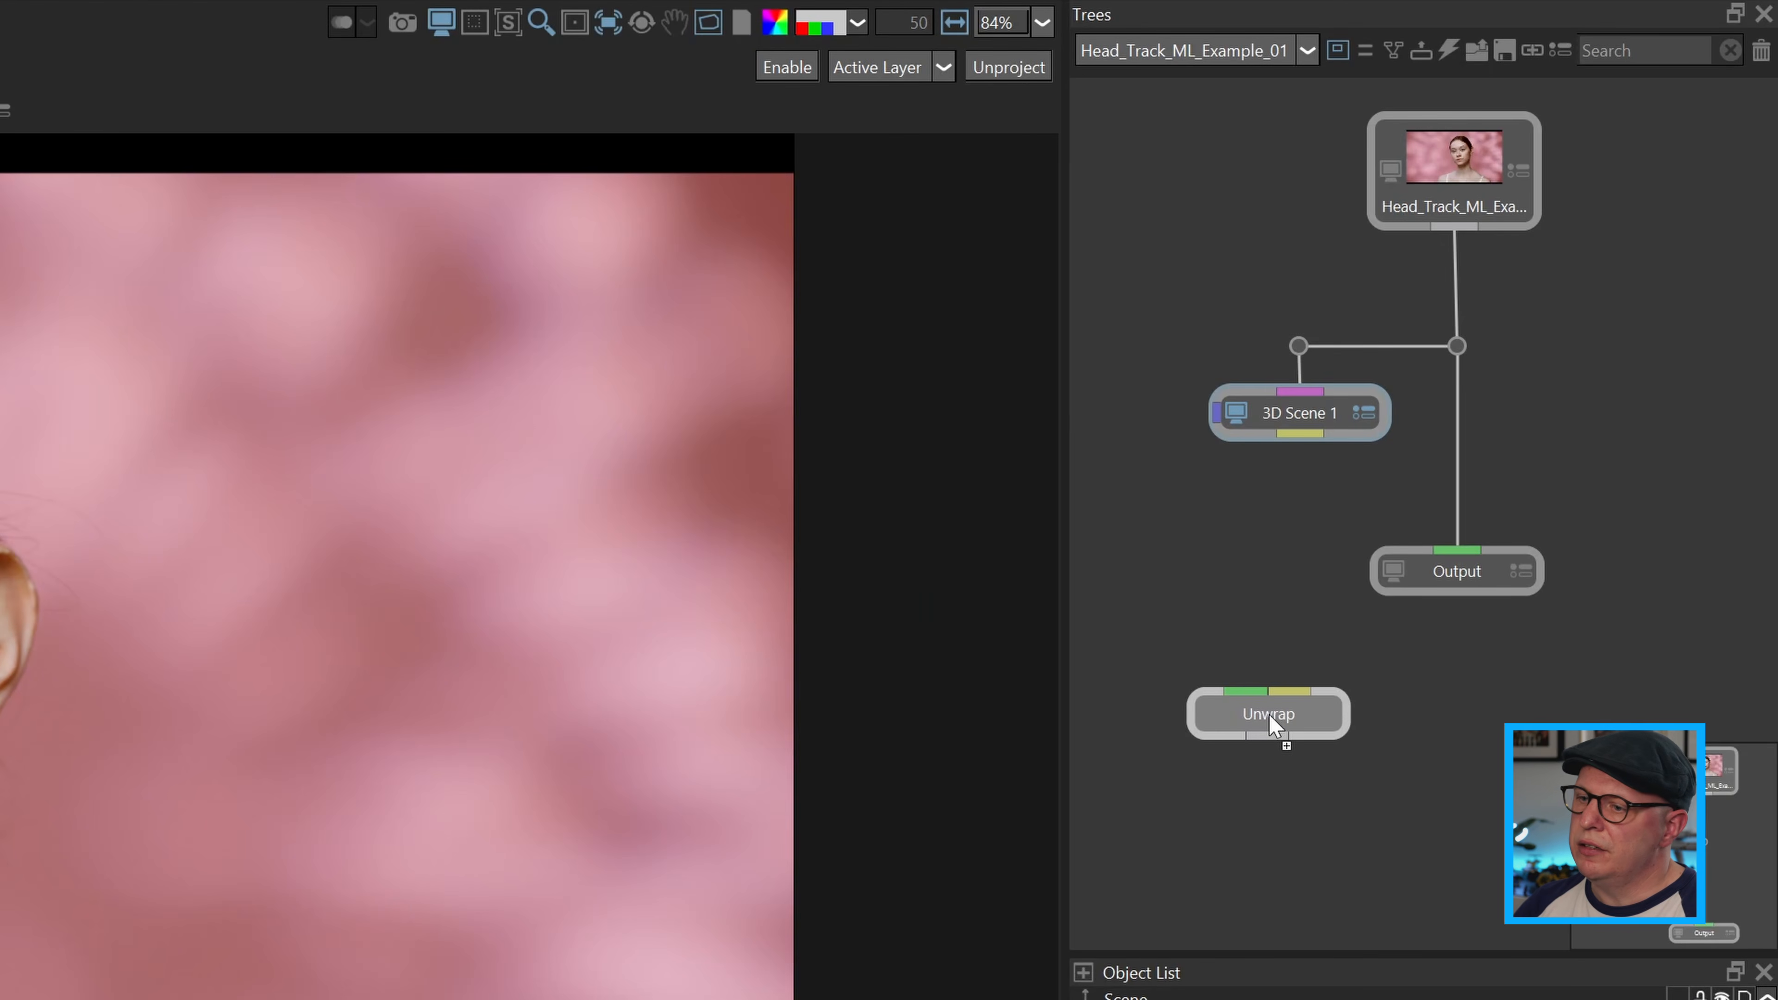
drag(1275, 709, 1299, 696)
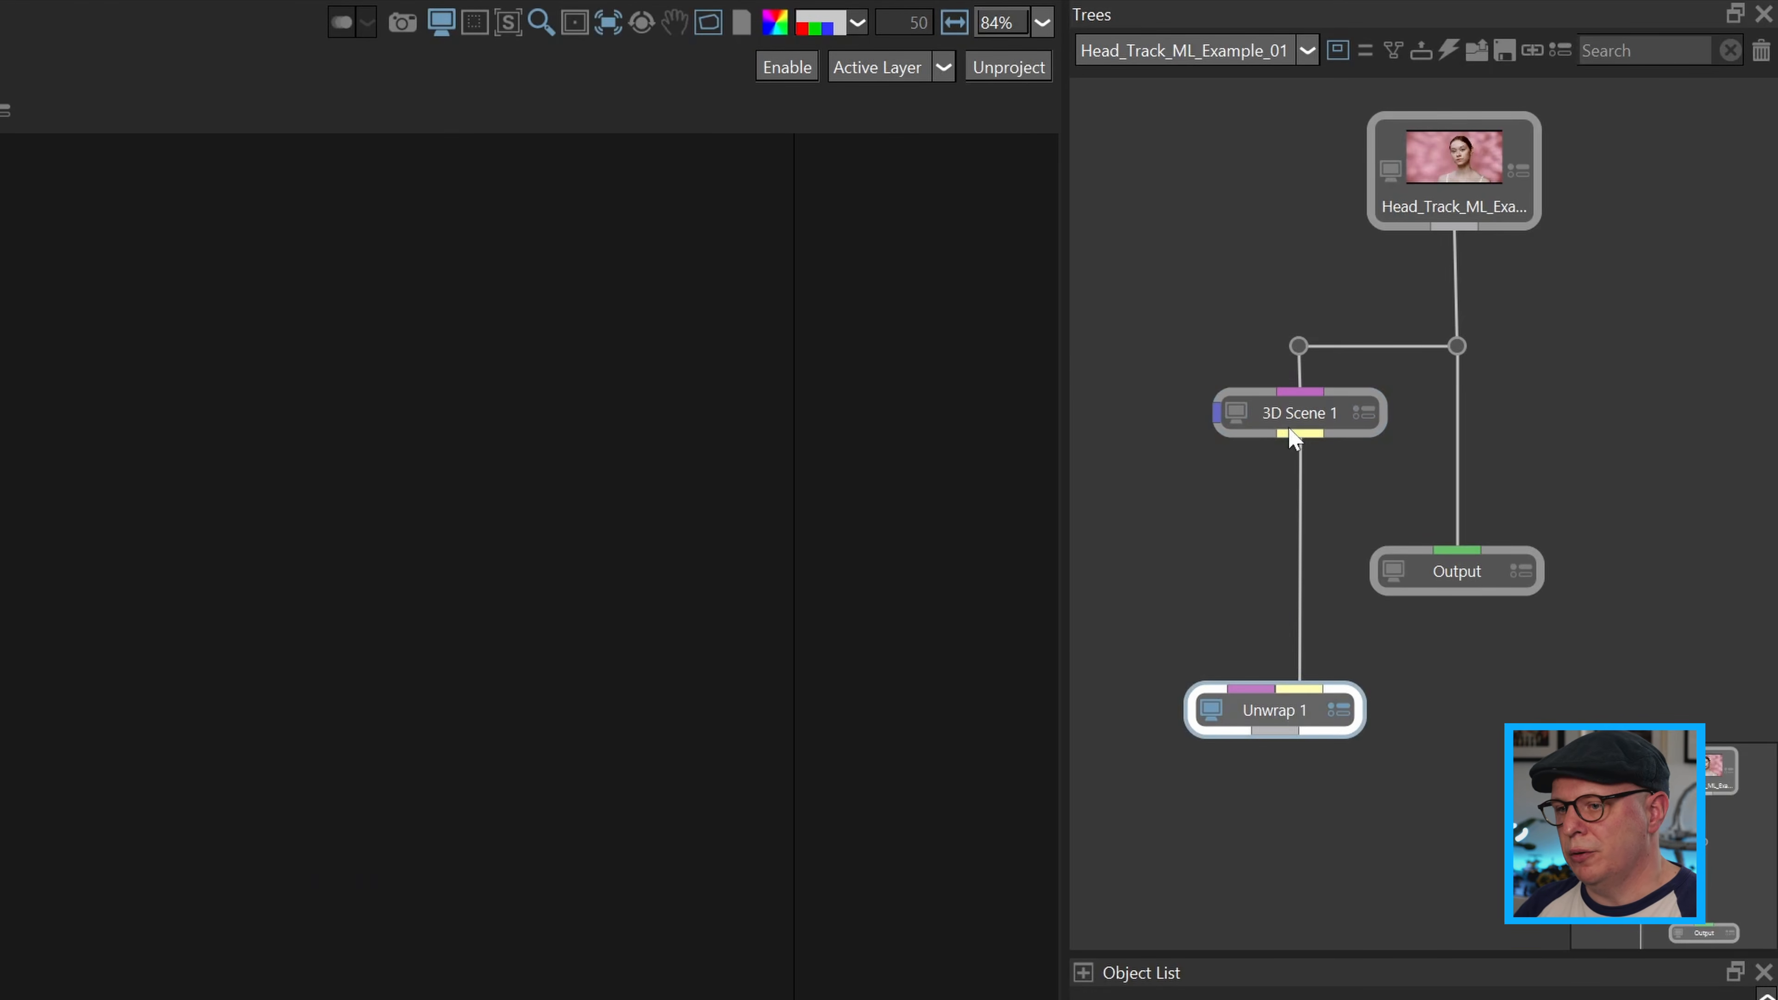
drag(1242, 354, 1298, 346)
drag(1198, 555, 1131, 617)
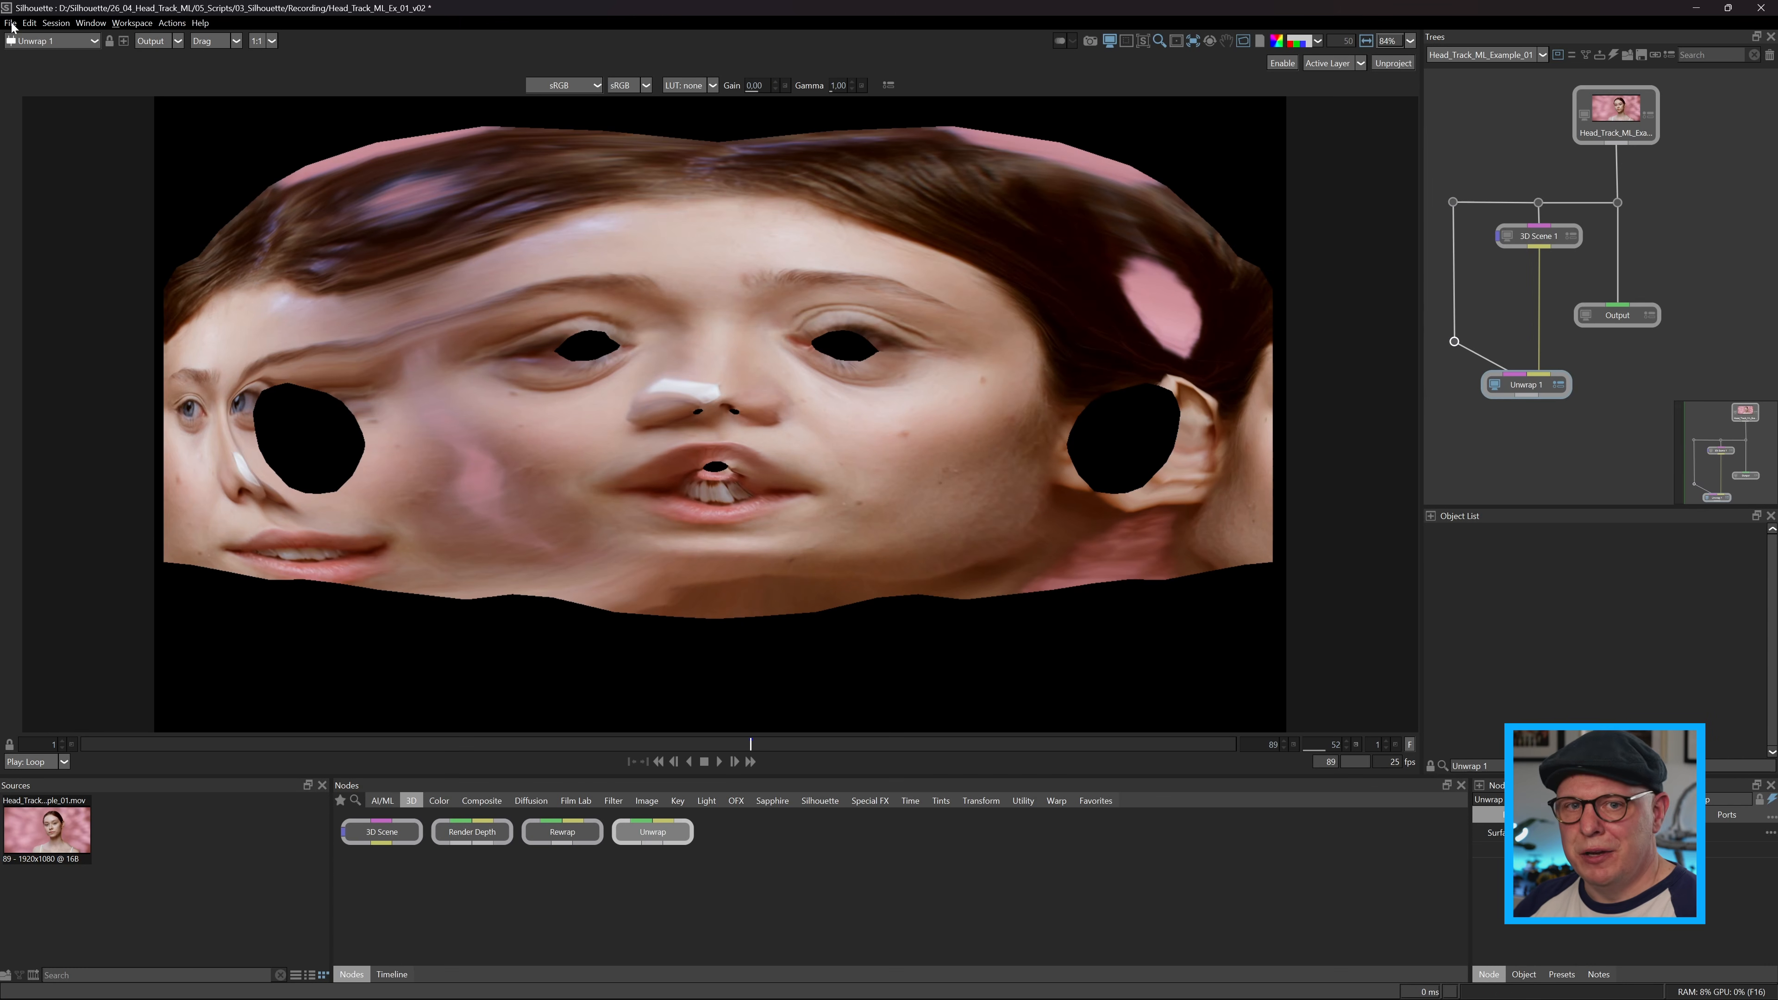
Open a second viewer for the unwrapped face, dock it beside the main one, and show 3D Scene 1 in the main viewer
click(124, 41)
drag(824, 362, 42, 294)
click(776, 41)
click(833, 69)
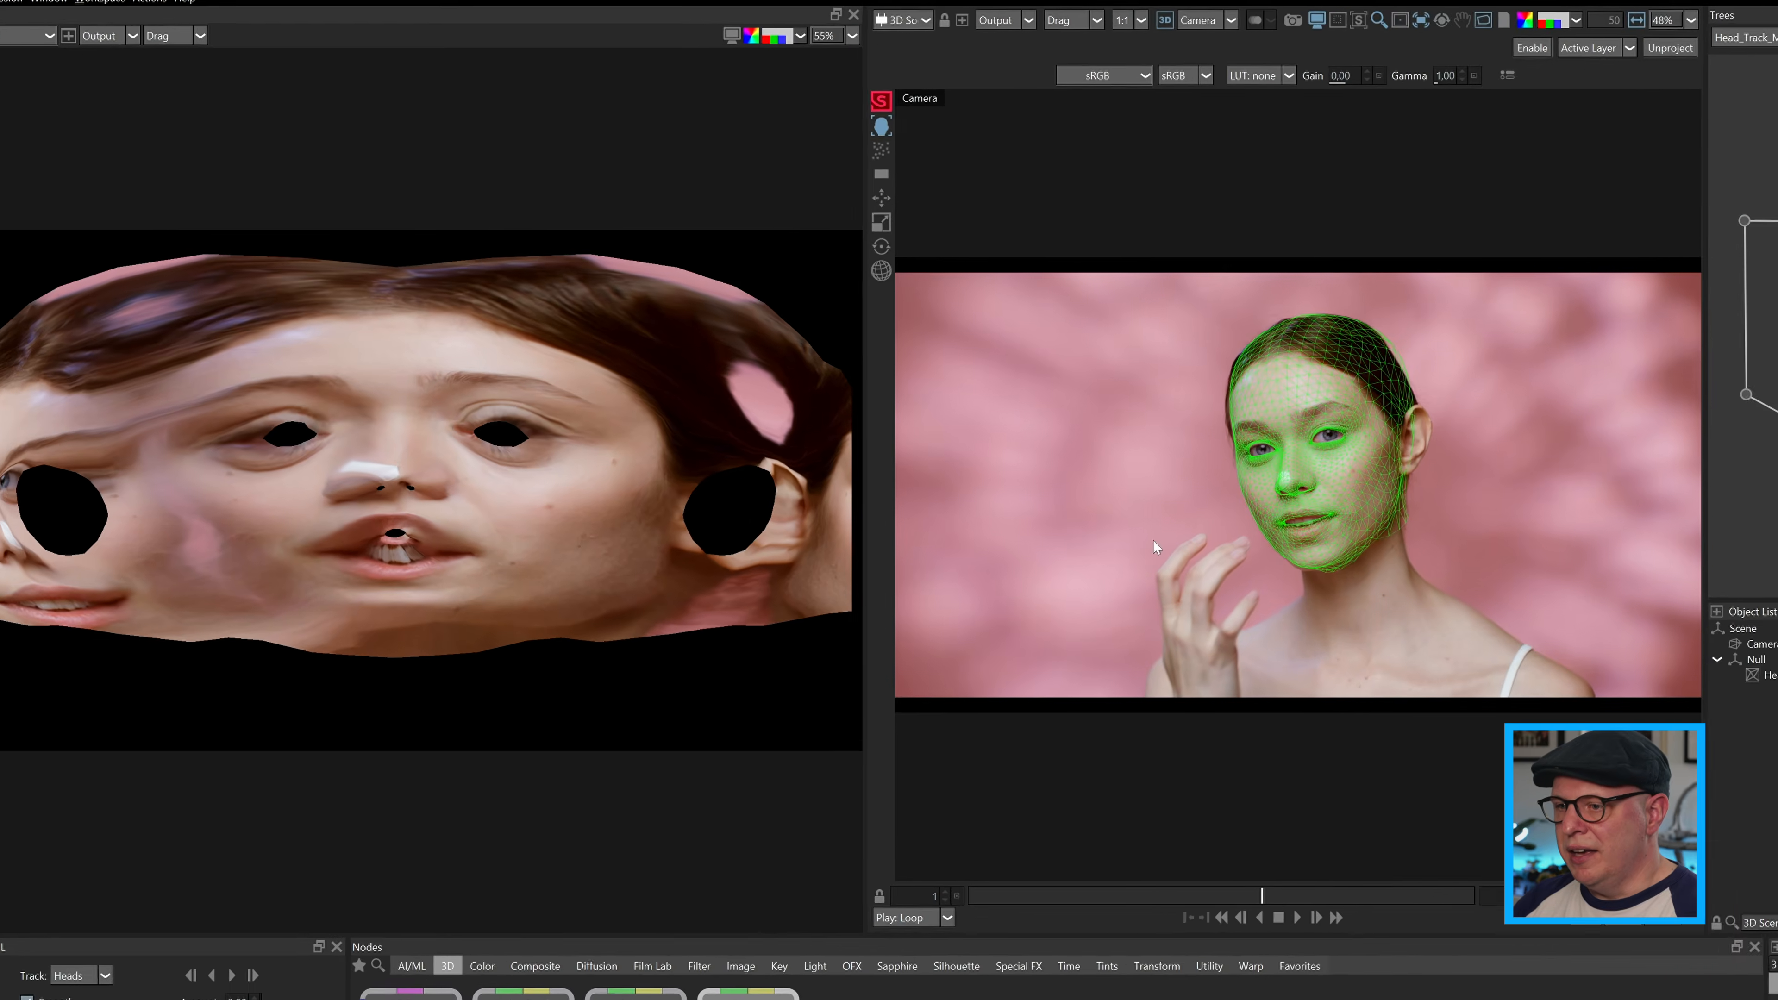
Compare the unwrapped face with the tracked head at close range while playing and scrubbing through the clip
scroll(384, 466, up, 6)
drag(385, 466, 364, 567)
scroll(1152, 441, up, 3)
scroll(1459, 515, up, 3)
drag(1443, 353, 1481, 492)
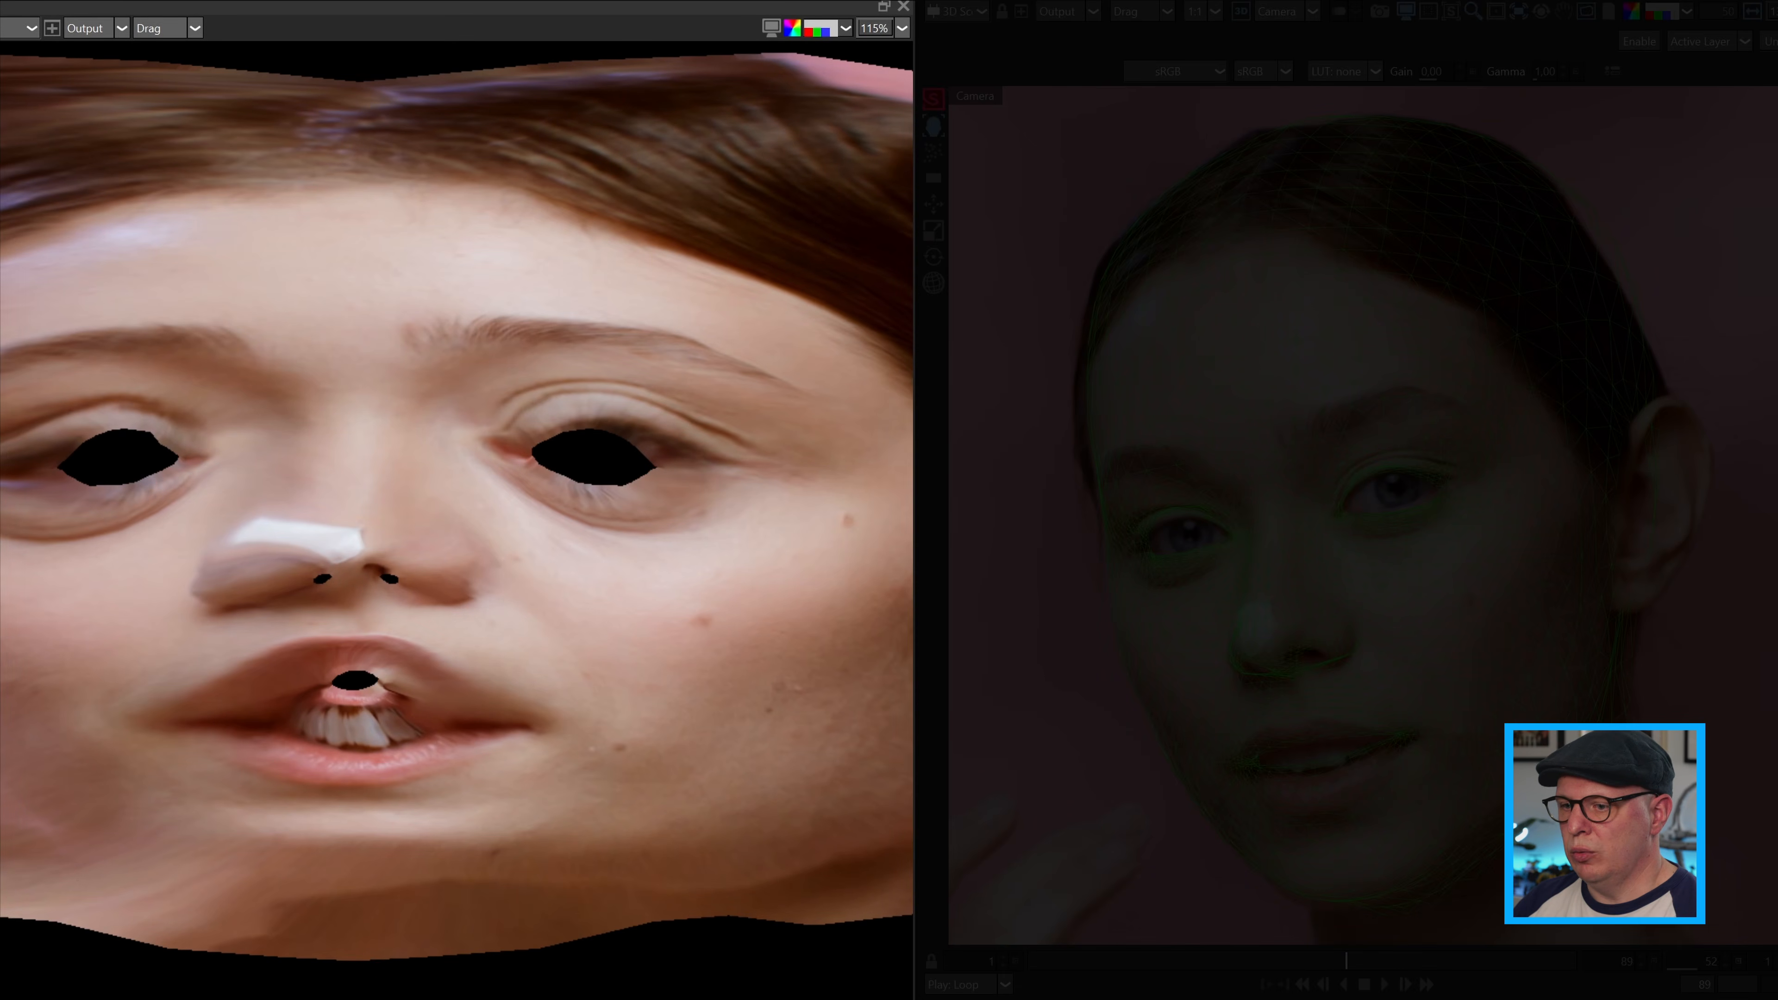
drag(1345, 961, 1027, 962)
click(1383, 987)
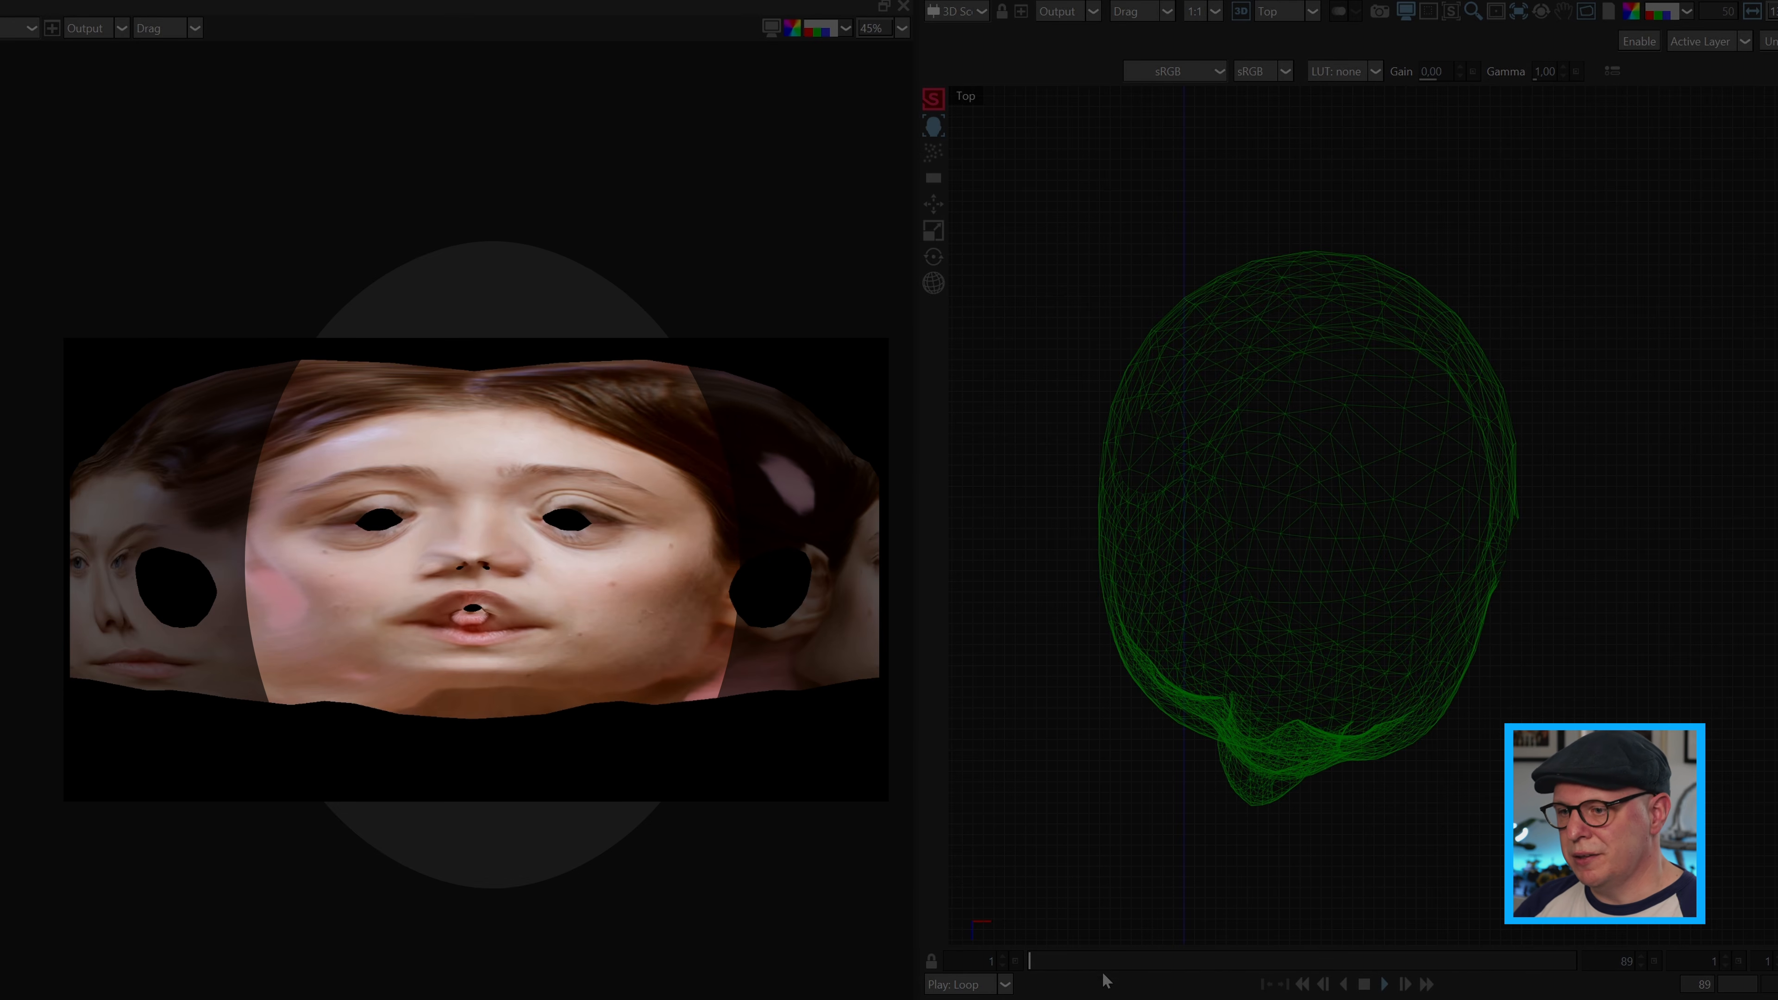
drag(1047, 971, 1579, 995)
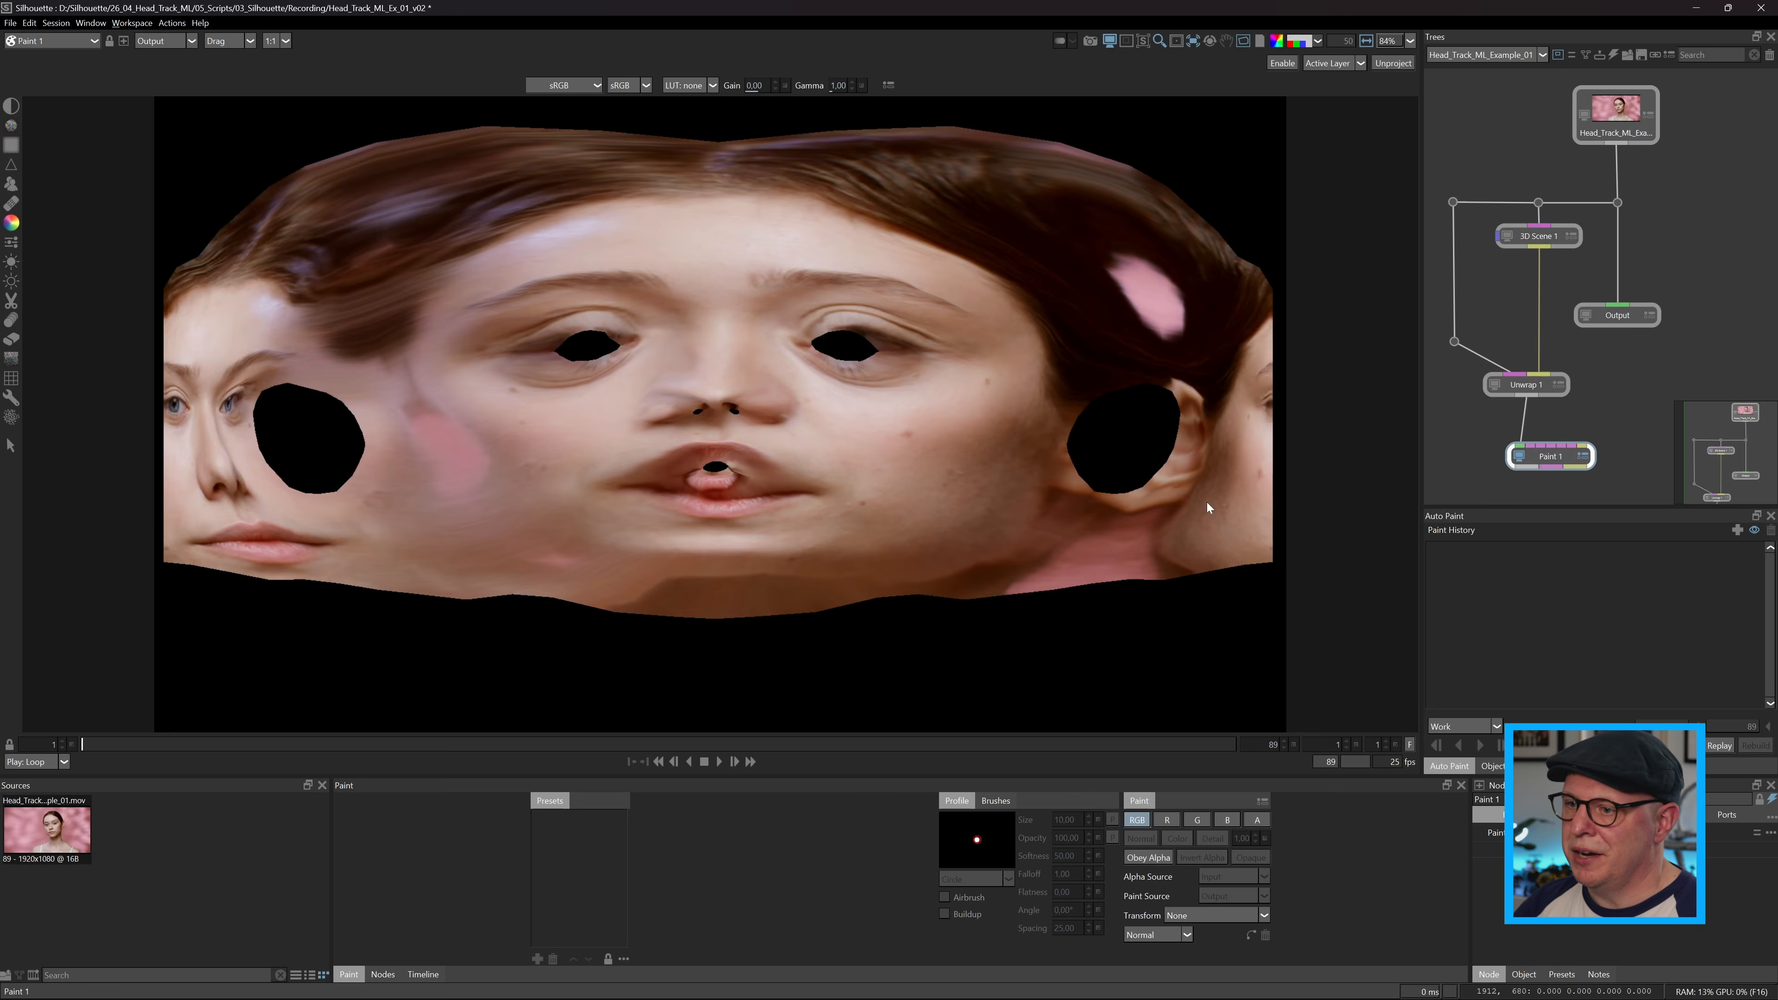
Clone out the skin blemishes on the cheek of the unwrapped face in Paint 1
scroll(913, 436, up, 5)
scroll(913, 442, up, 2)
key(c)
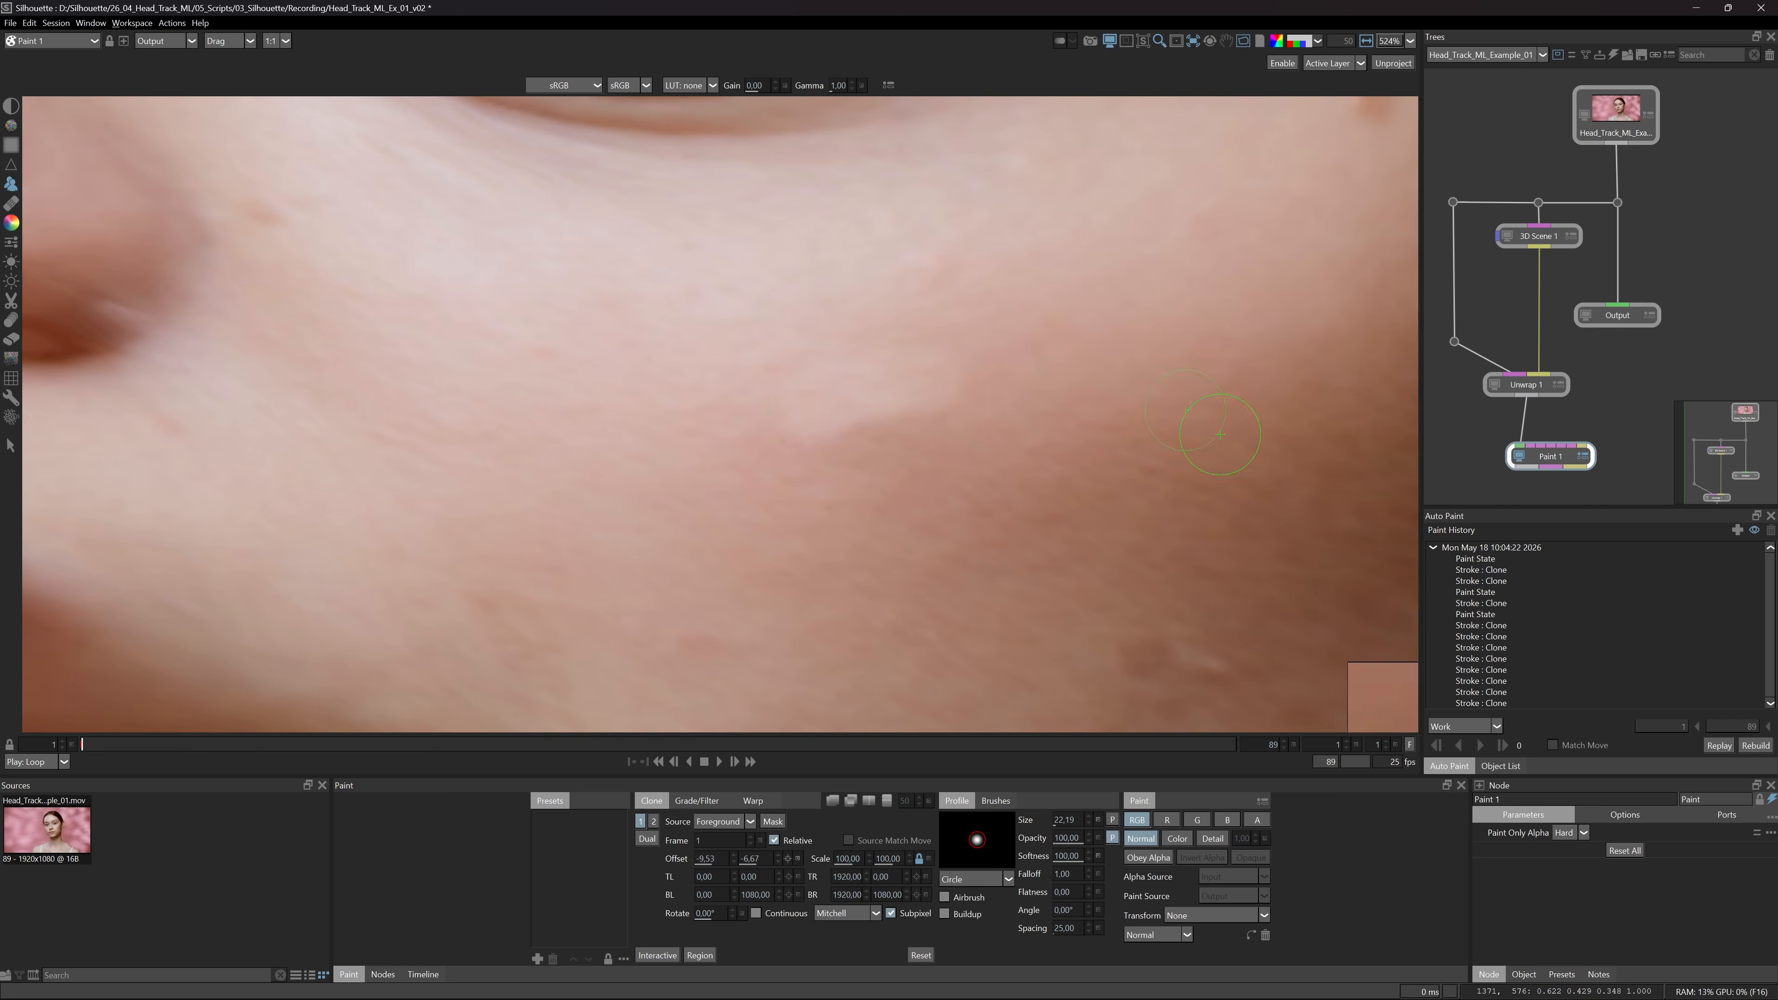
drag(938, 385, 872, 407)
Replay the recorded clone strokes across all frames and scrub through the clip to check the painted face
scroll(1025, 355, down, 5)
key(f)
click(1433, 548)
click(1534, 548)
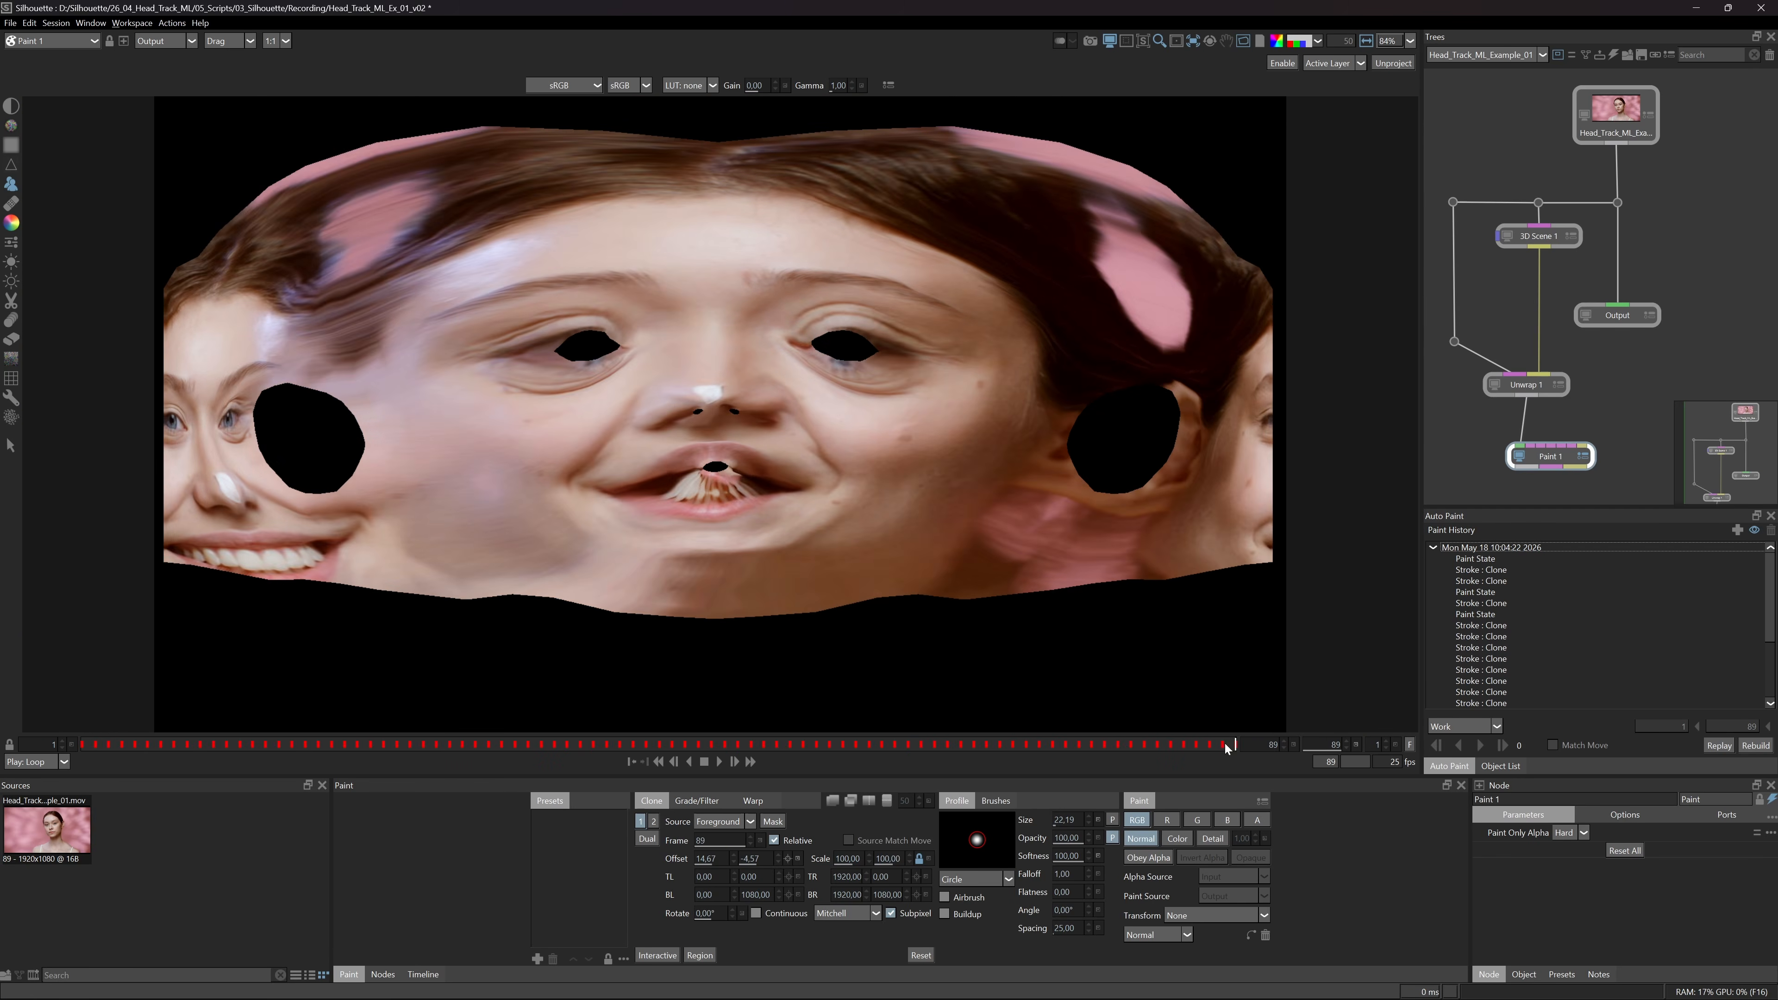
drag(1230, 746, 82, 744)
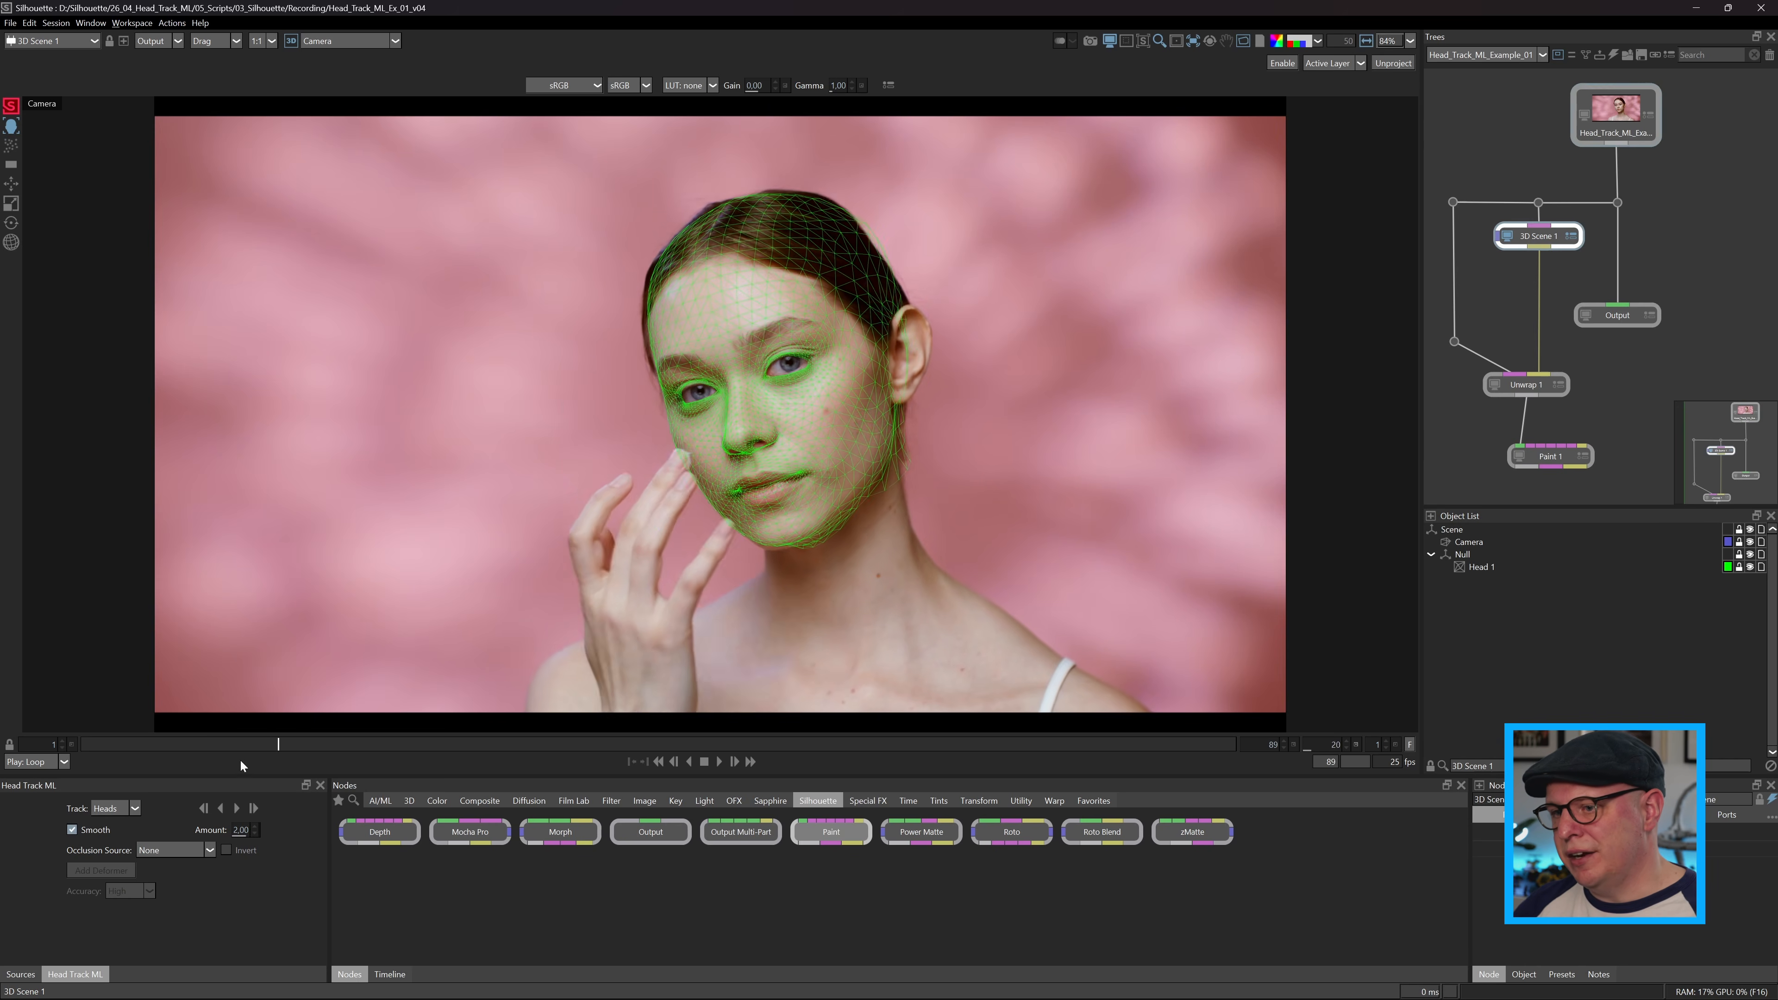
Add a deformer to Head 1 on frame 1 and try placing an anchor on the cheek mole
click(95, 745)
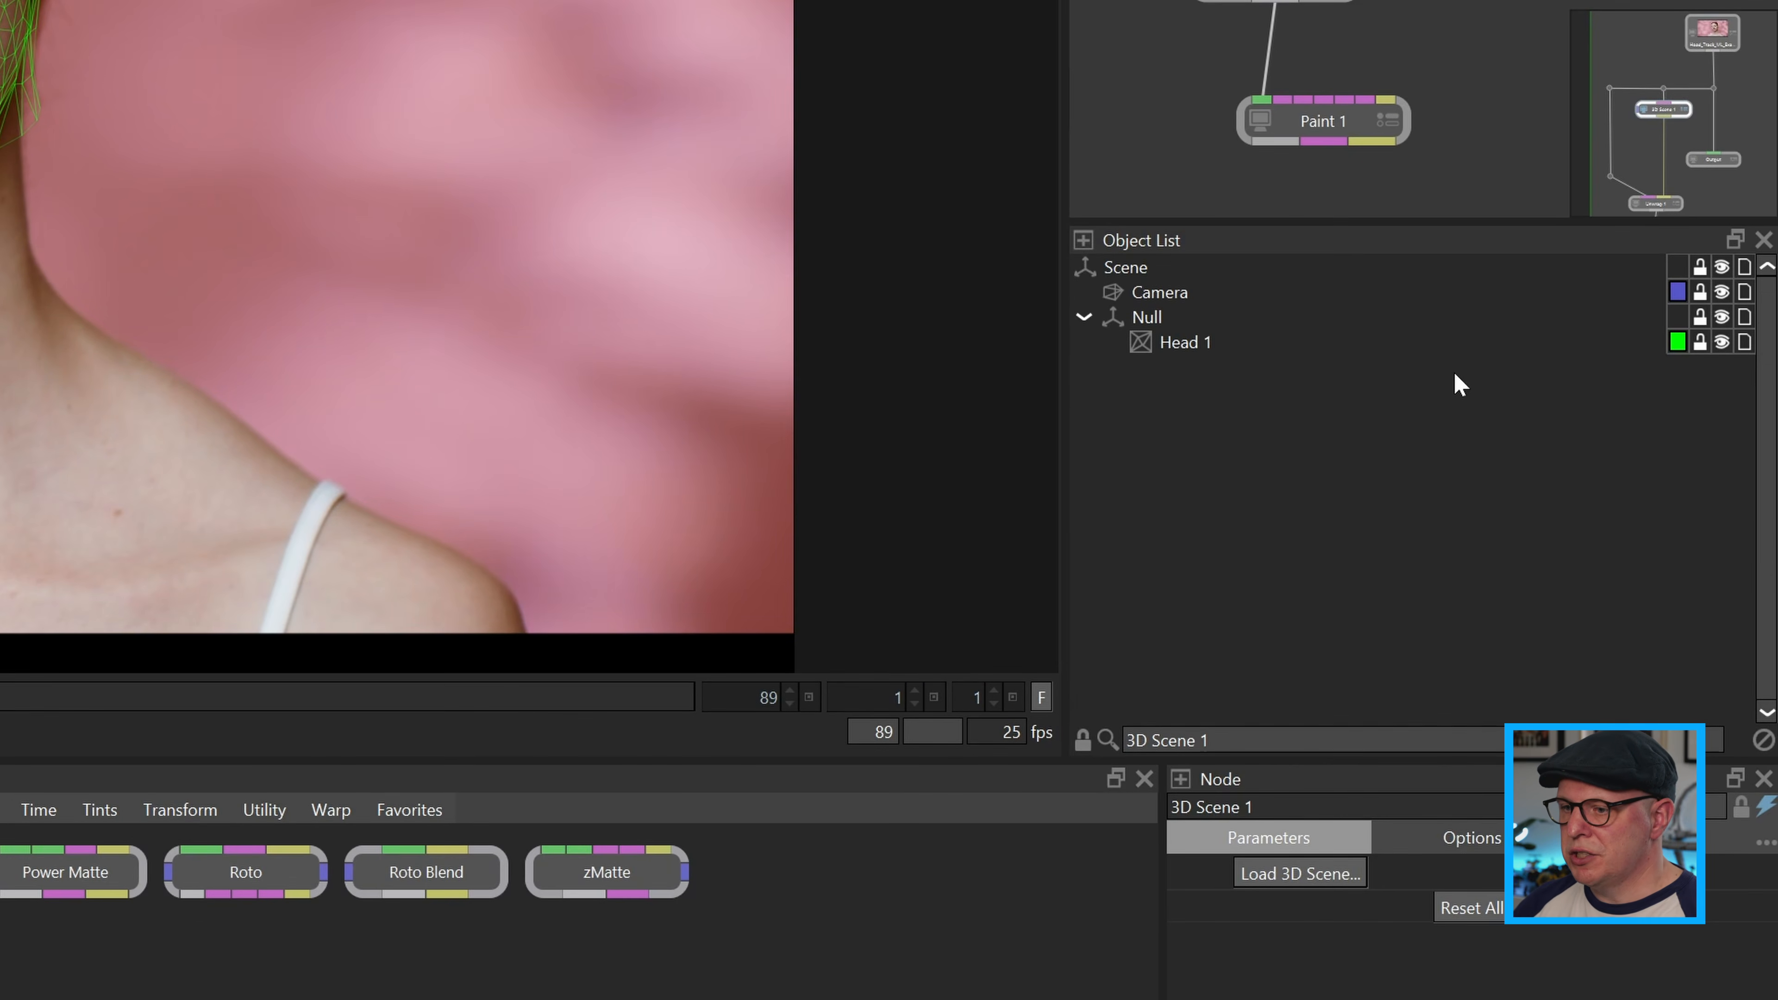
click(1354, 342)
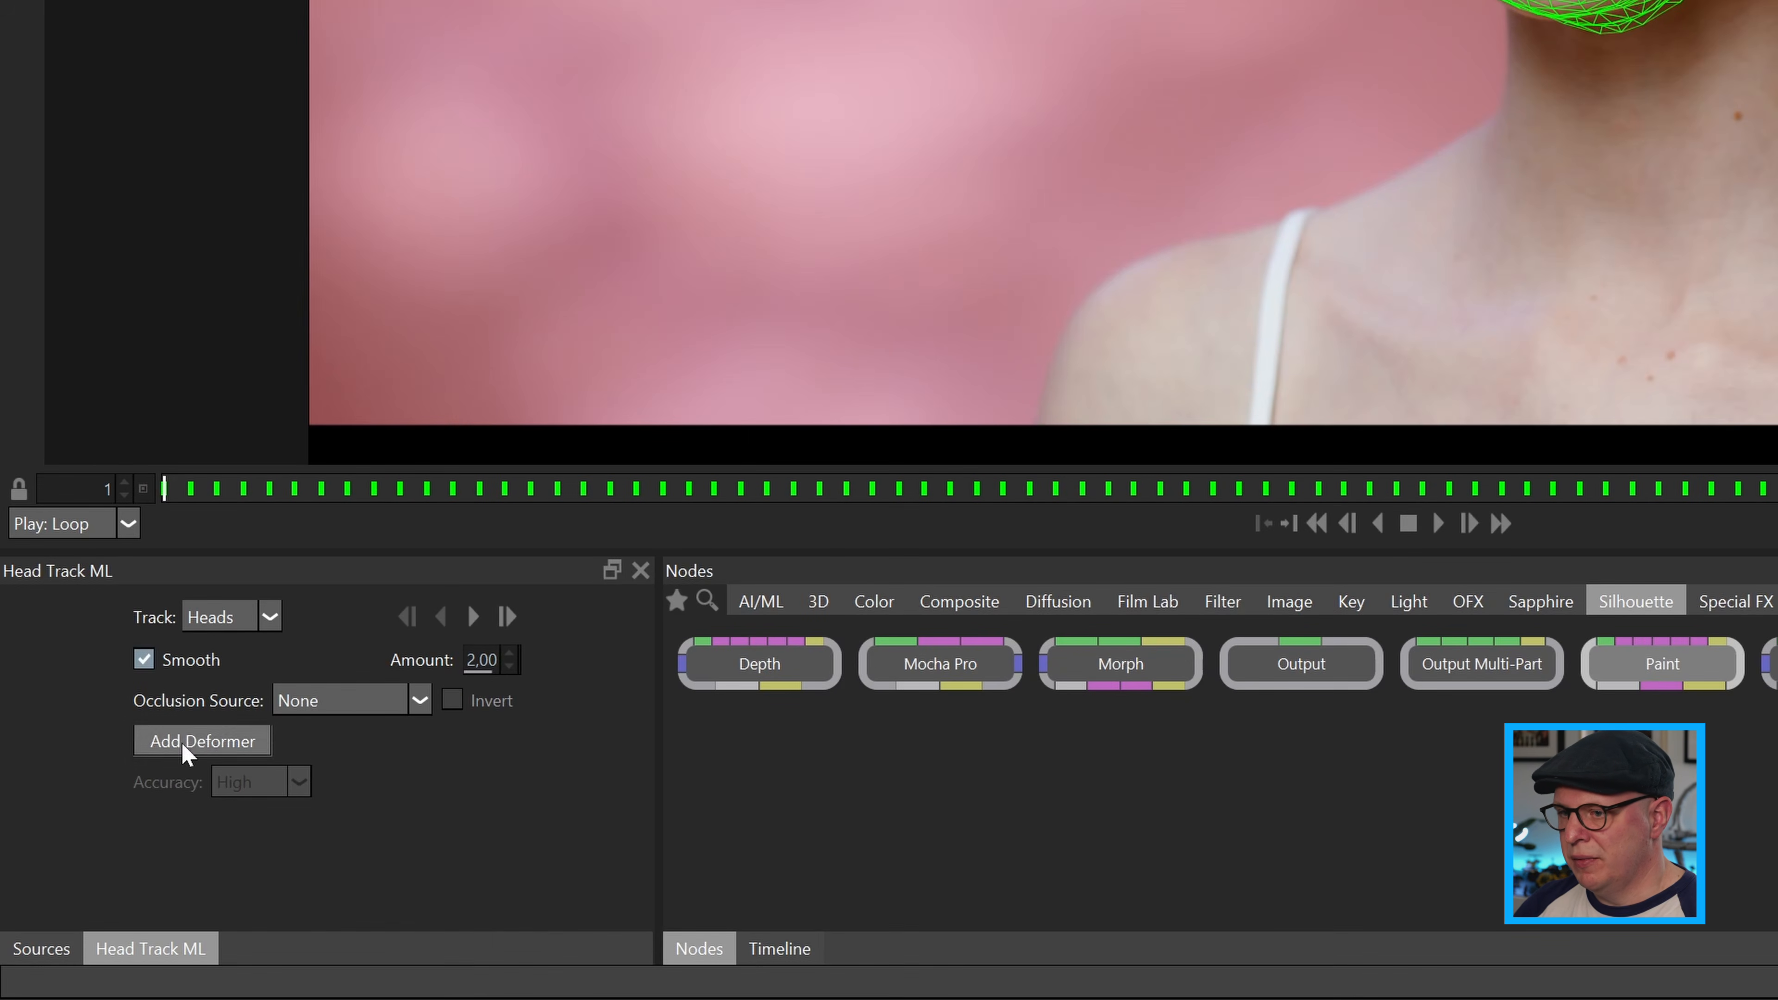
click(202, 740)
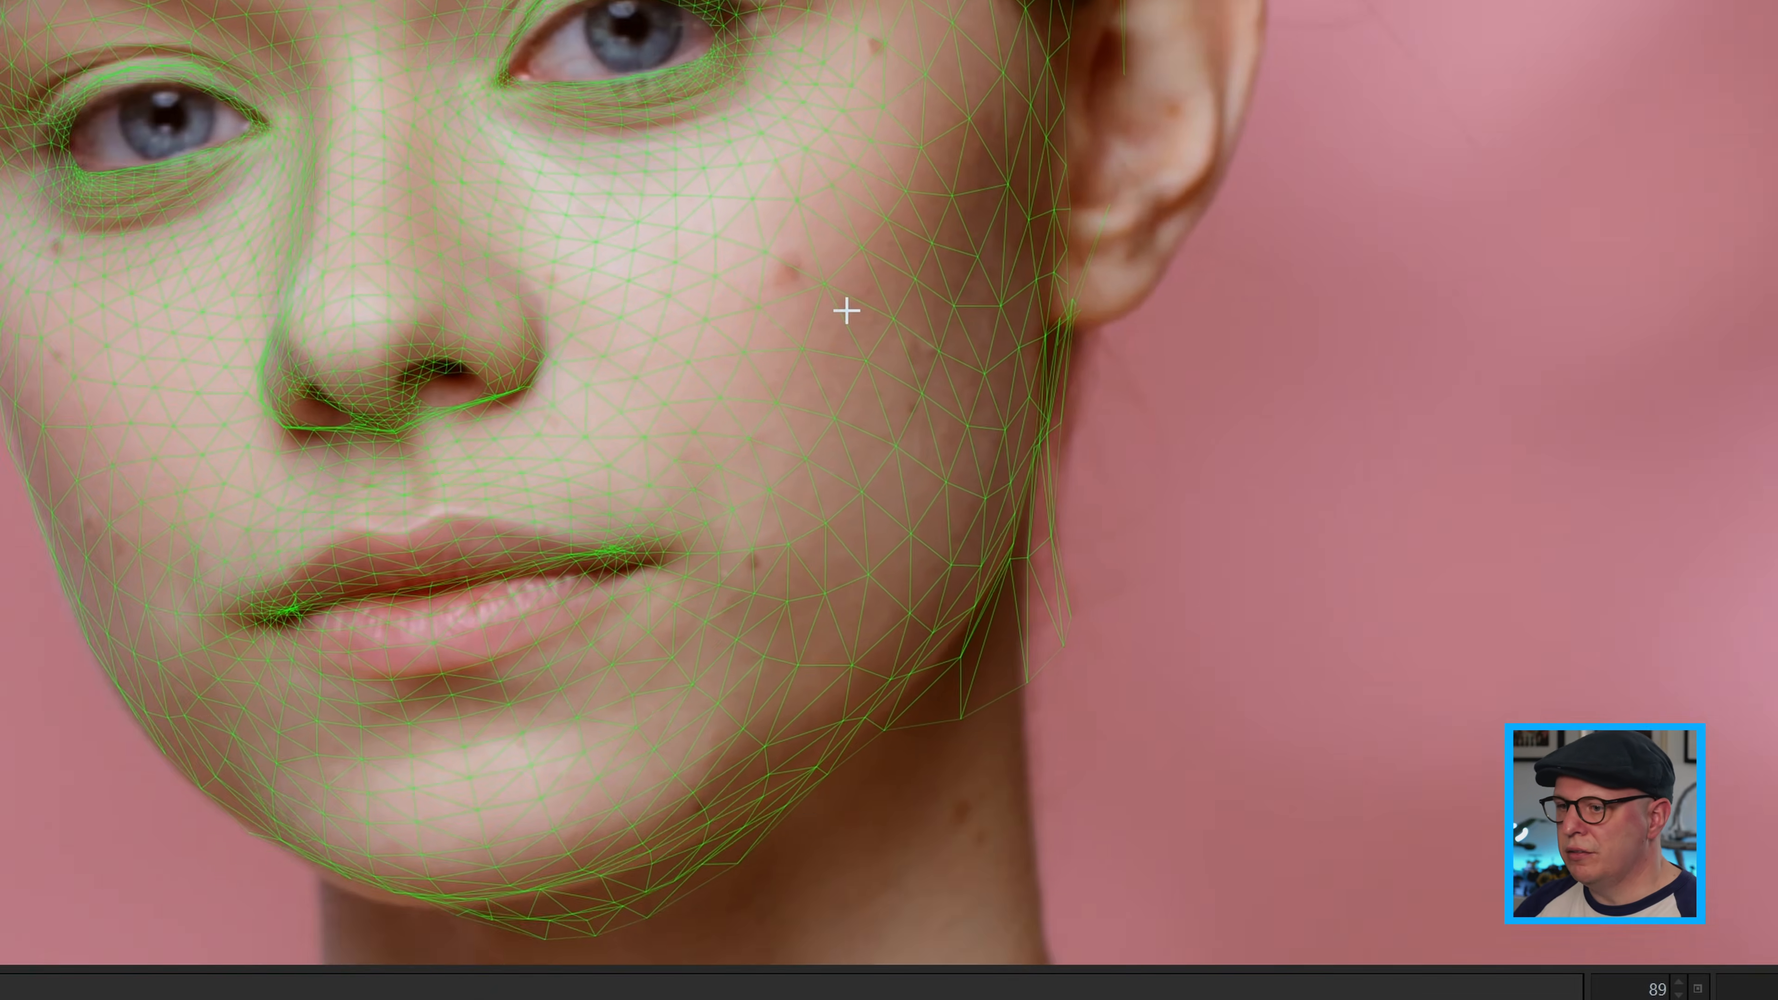
scroll(847, 310, up, 3)
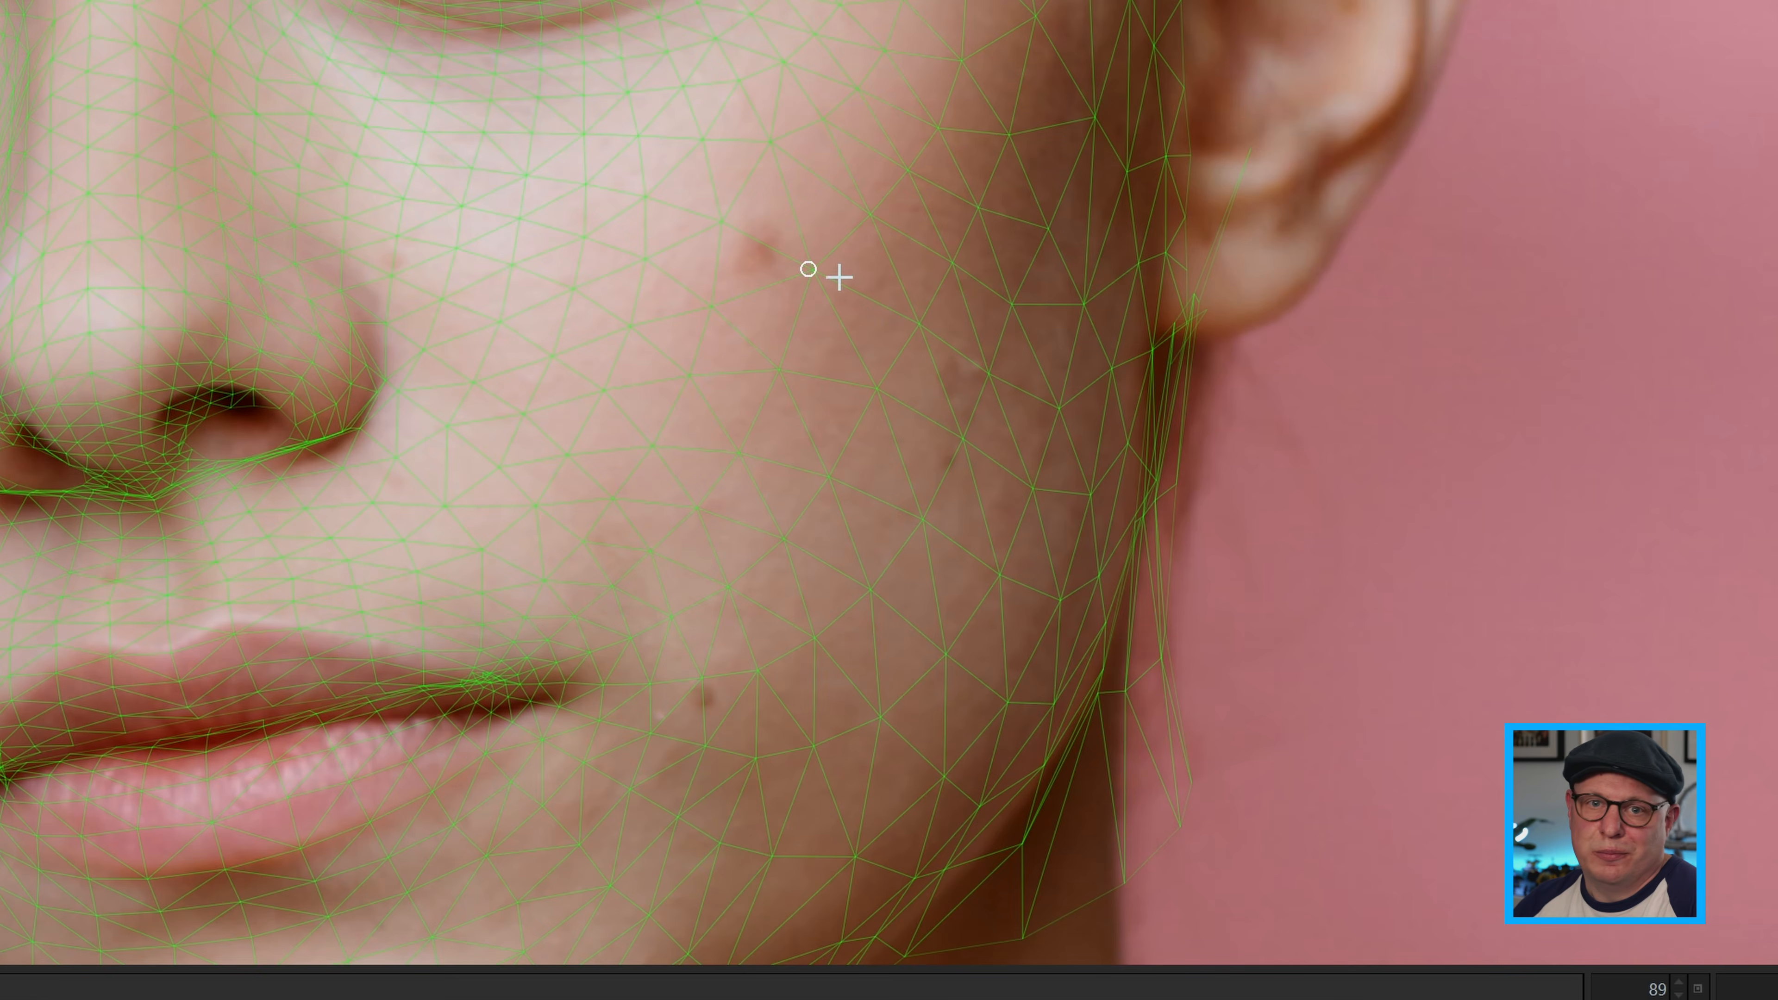
drag(812, 273, 762, 253)
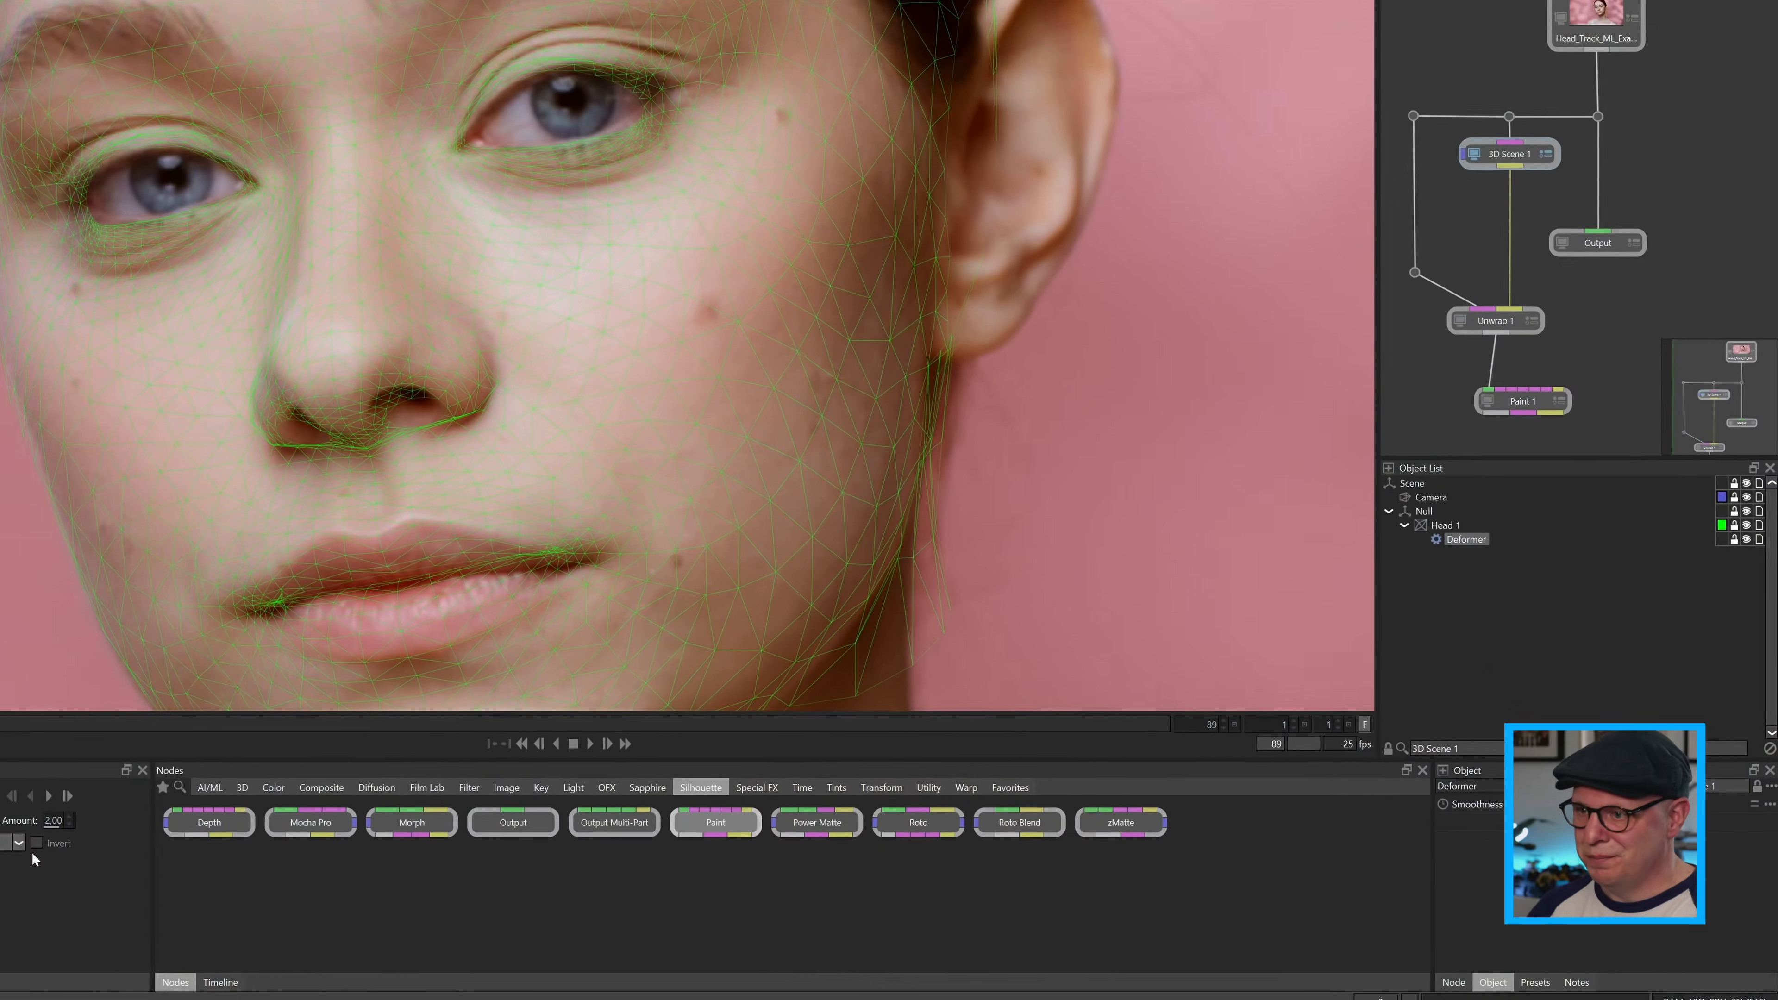
Place deformer anchors on the moles and marks of the cheek and on the mouth corner, nostril edge and upper lip area
click(1505, 541)
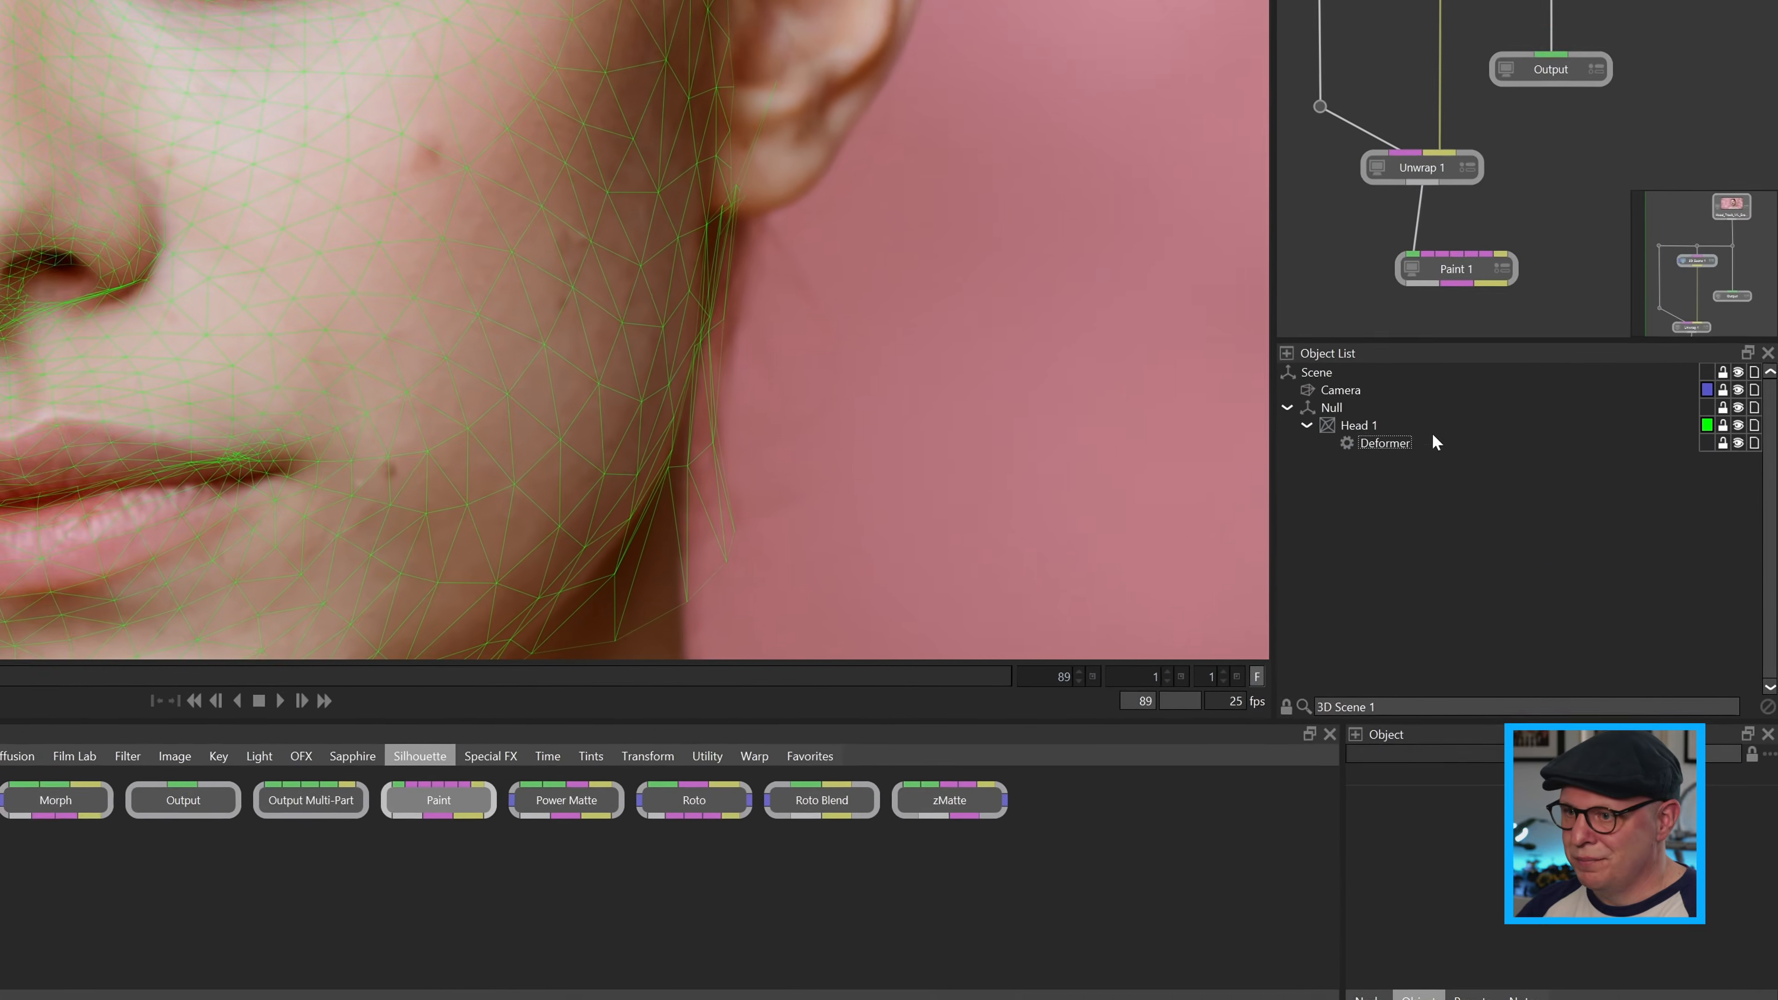
click(1447, 526)
click(1474, 541)
click(728, 385)
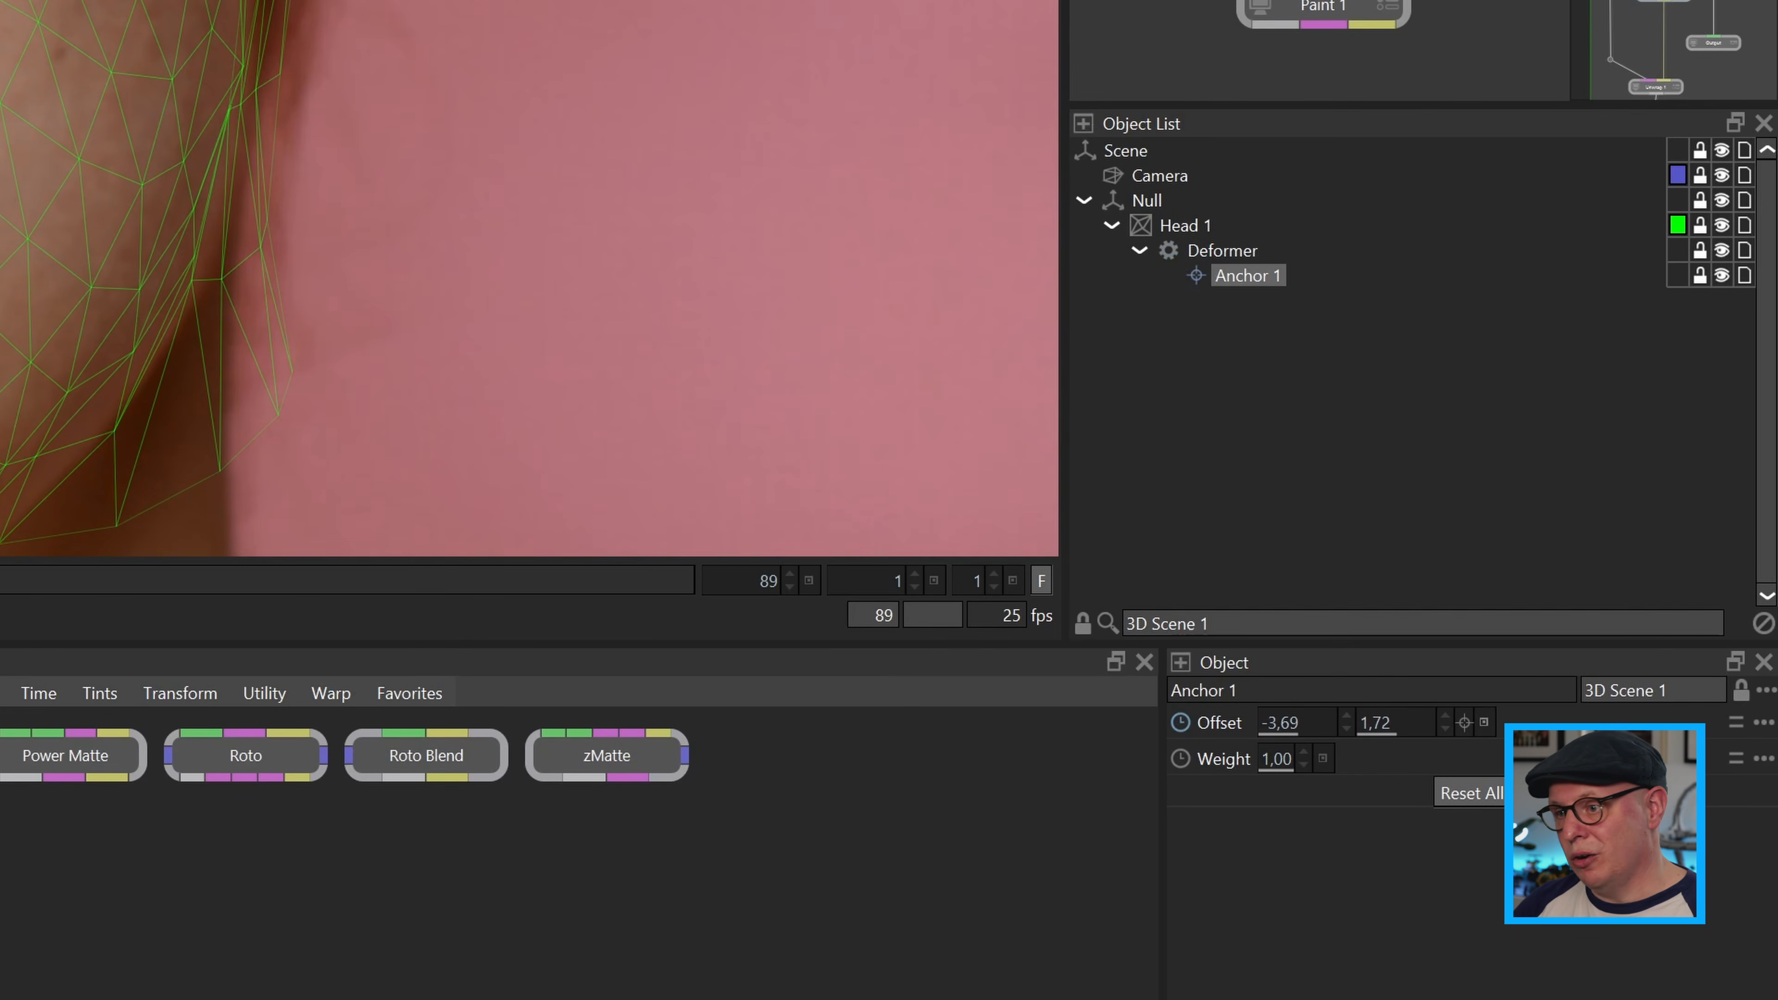
click(429, 167)
click(233, 423)
click(477, 530)
click(702, 45)
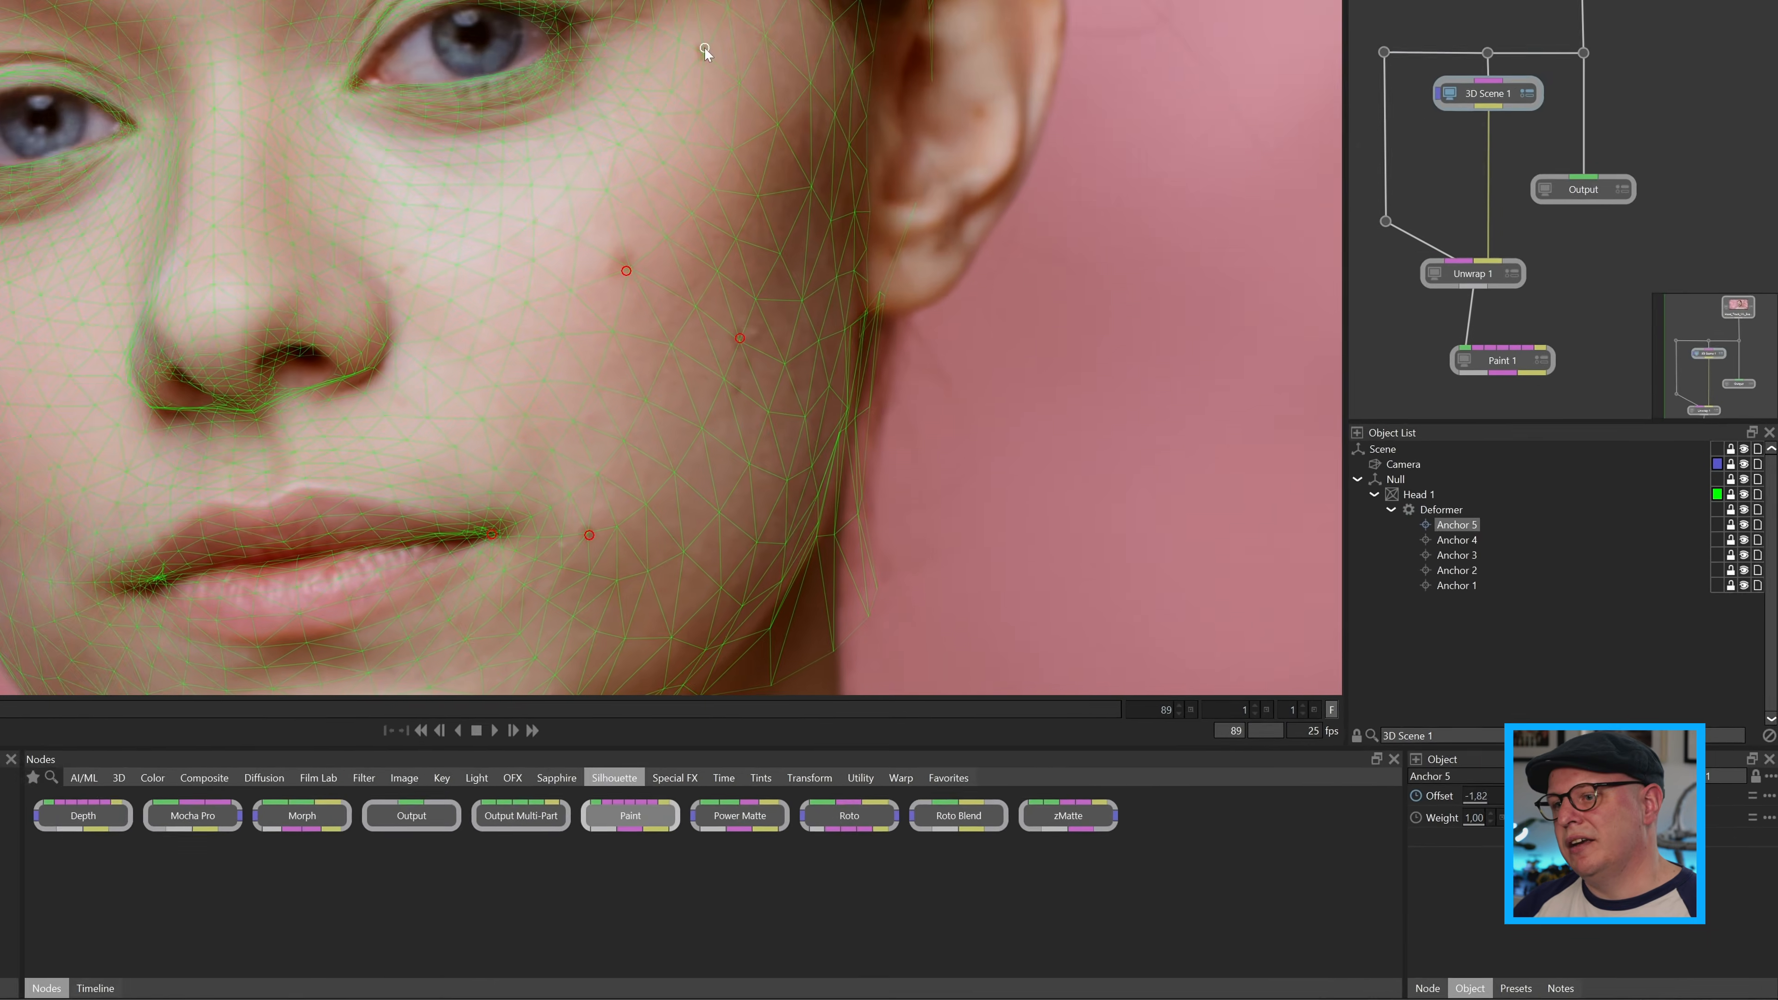
click(622, 471)
click(502, 538)
drag(439, 443, 486, 560)
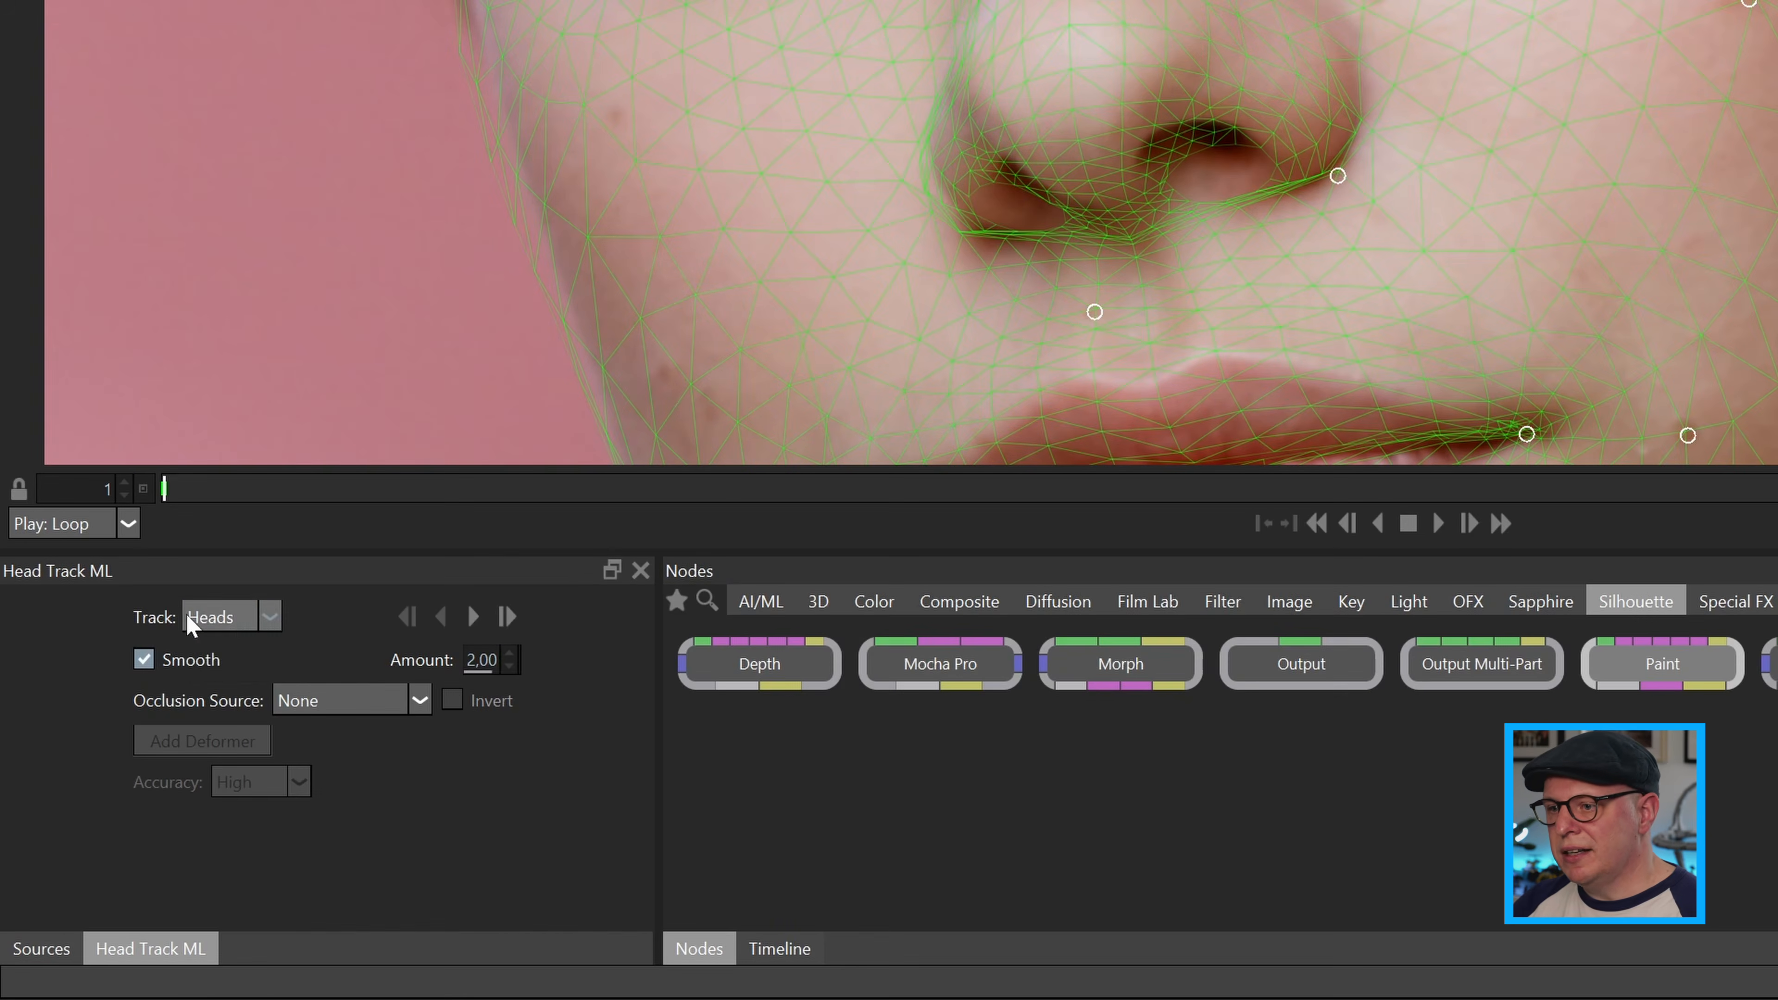
Set Head Track ML to track Anchors and track them forward through the clip
click(231, 668)
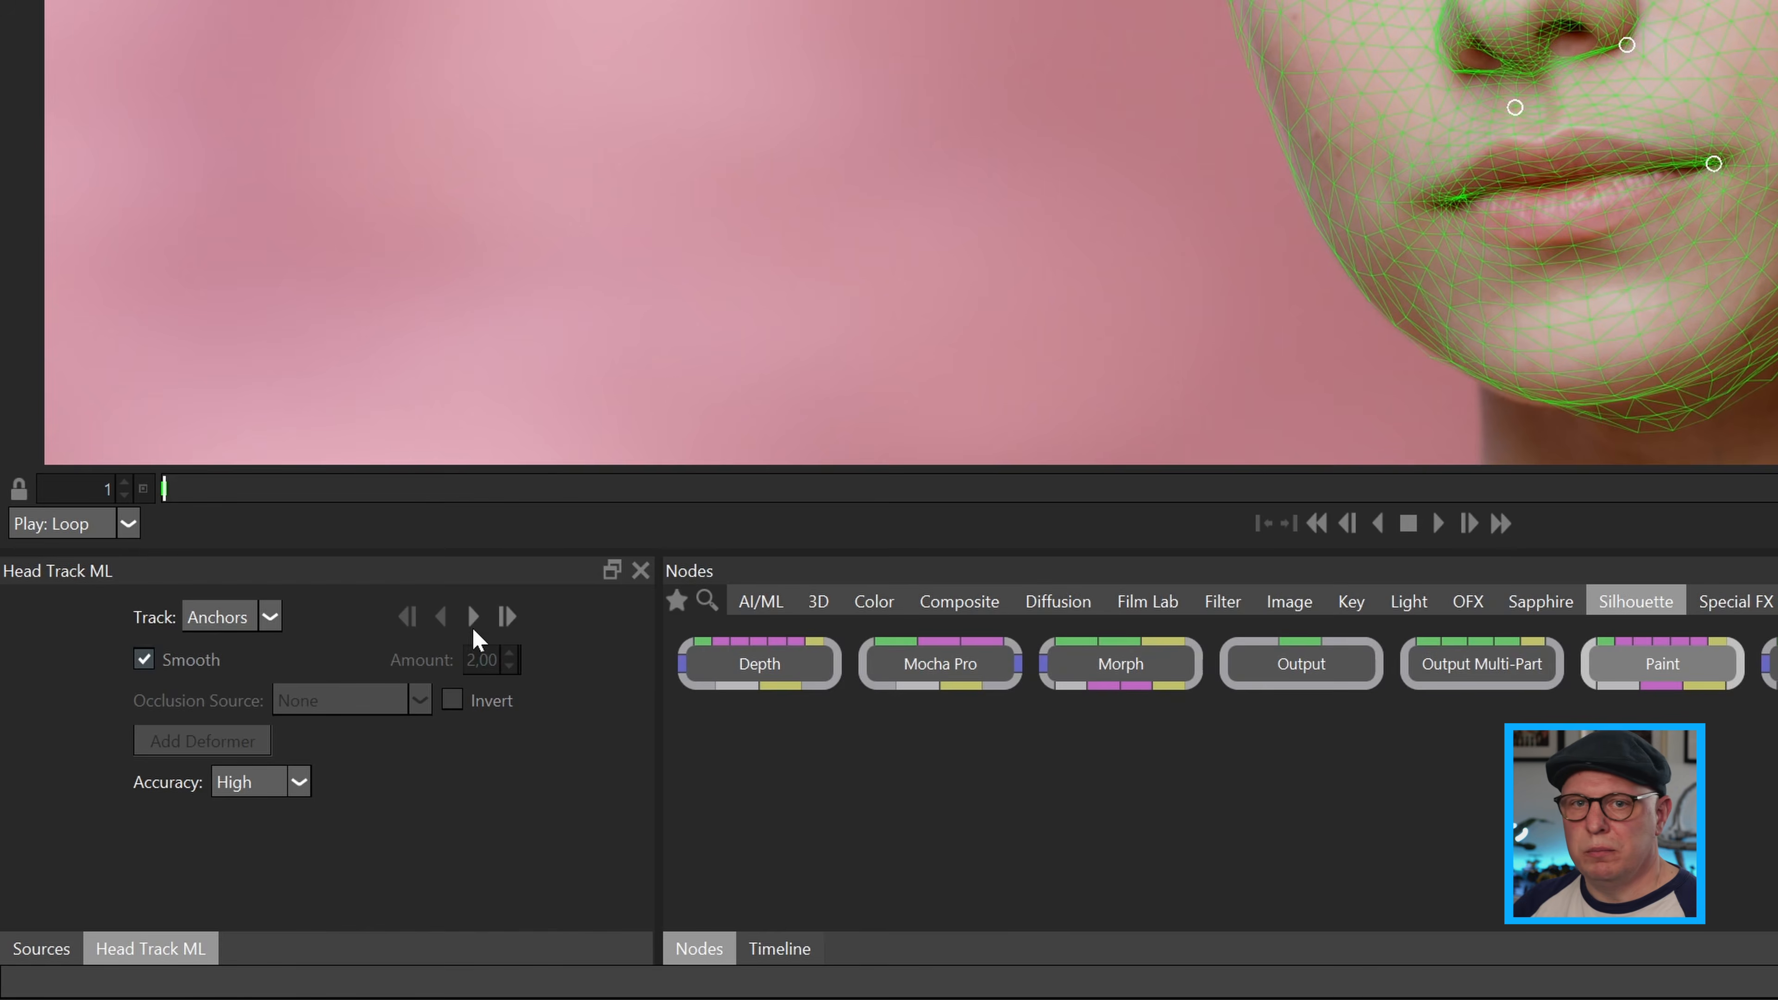
click(472, 620)
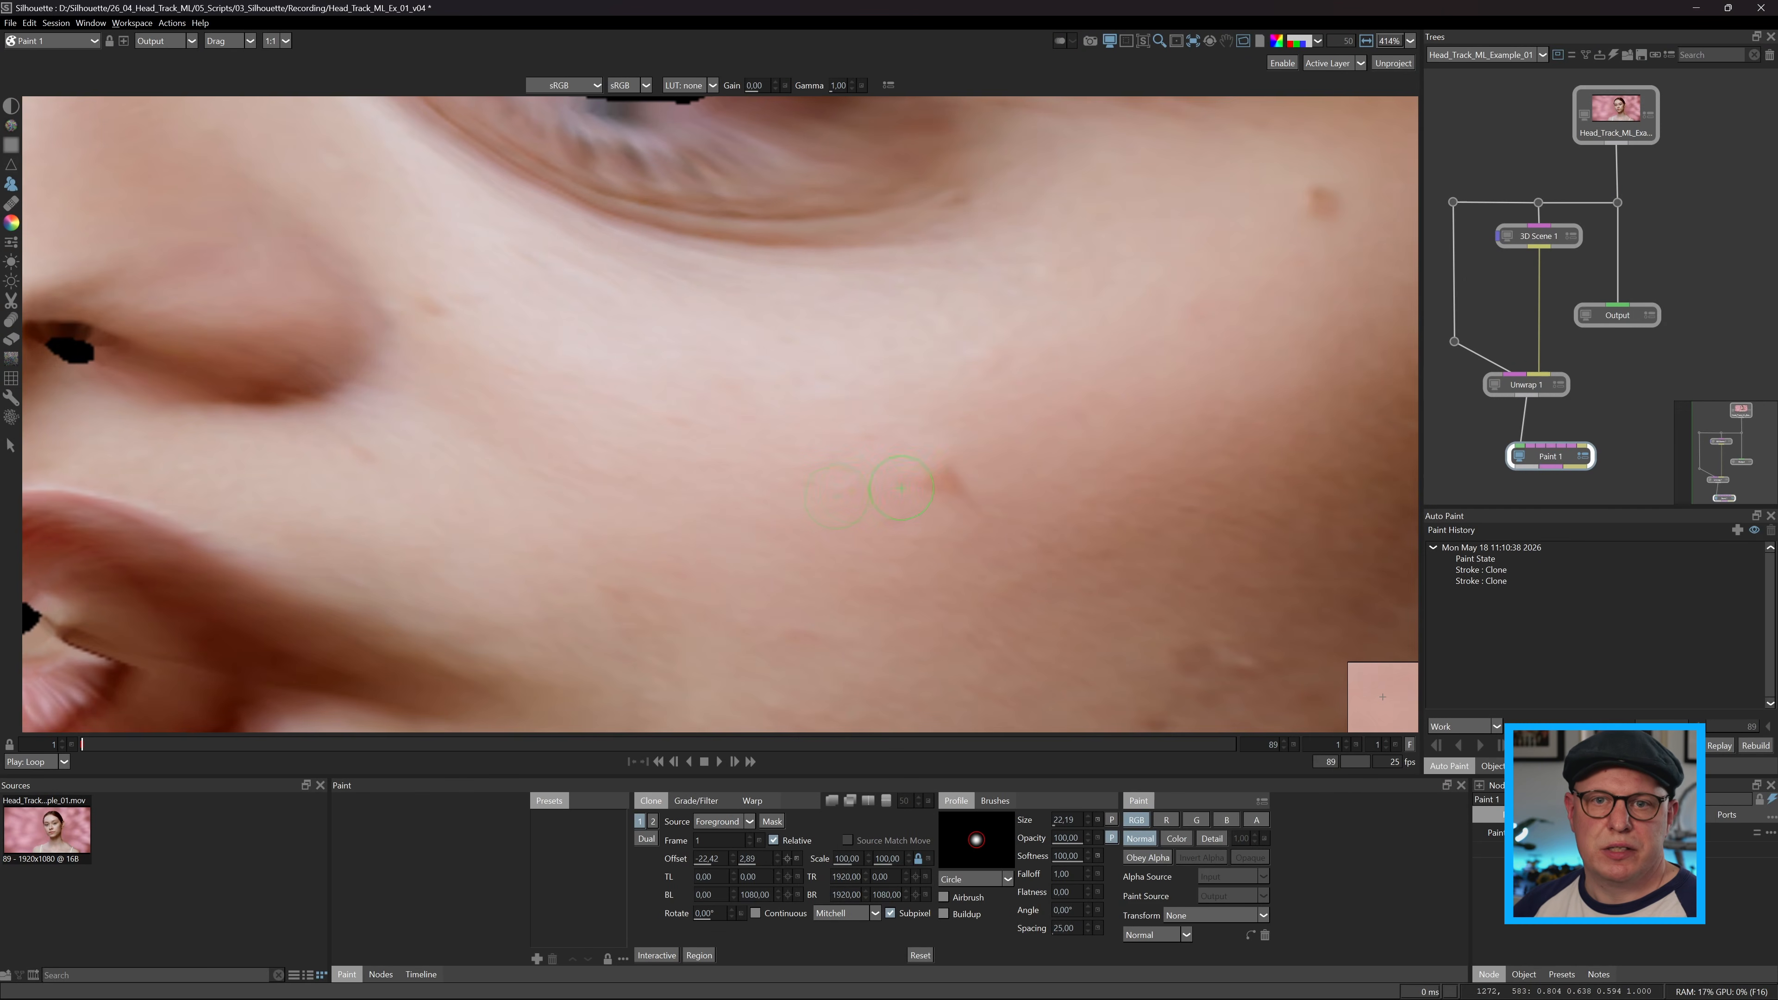
Clone out the cheek mole on the unwrapped face and blend the area with the brush opacity set to 20
click(960, 494)
scroll(1082, 554, down, 15)
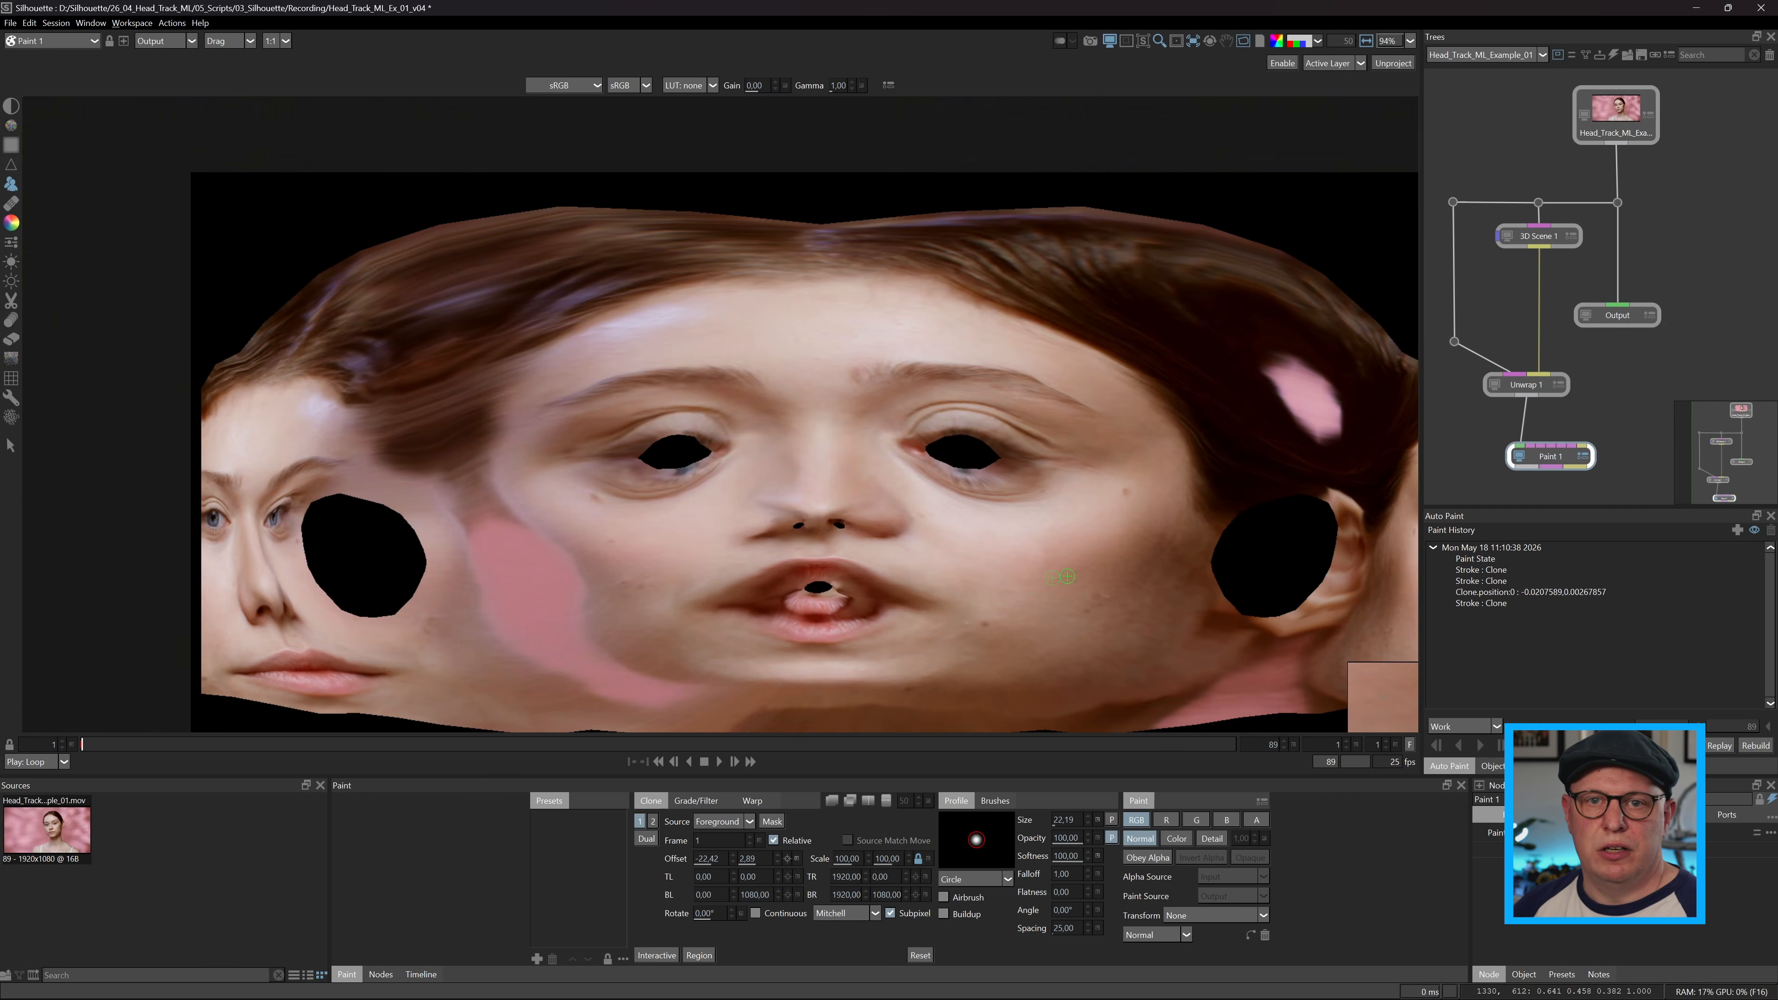
scroll(1074, 530, up, 9)
scroll(1074, 528, up, 3)
right_click(1072, 837)
click(1084, 839)
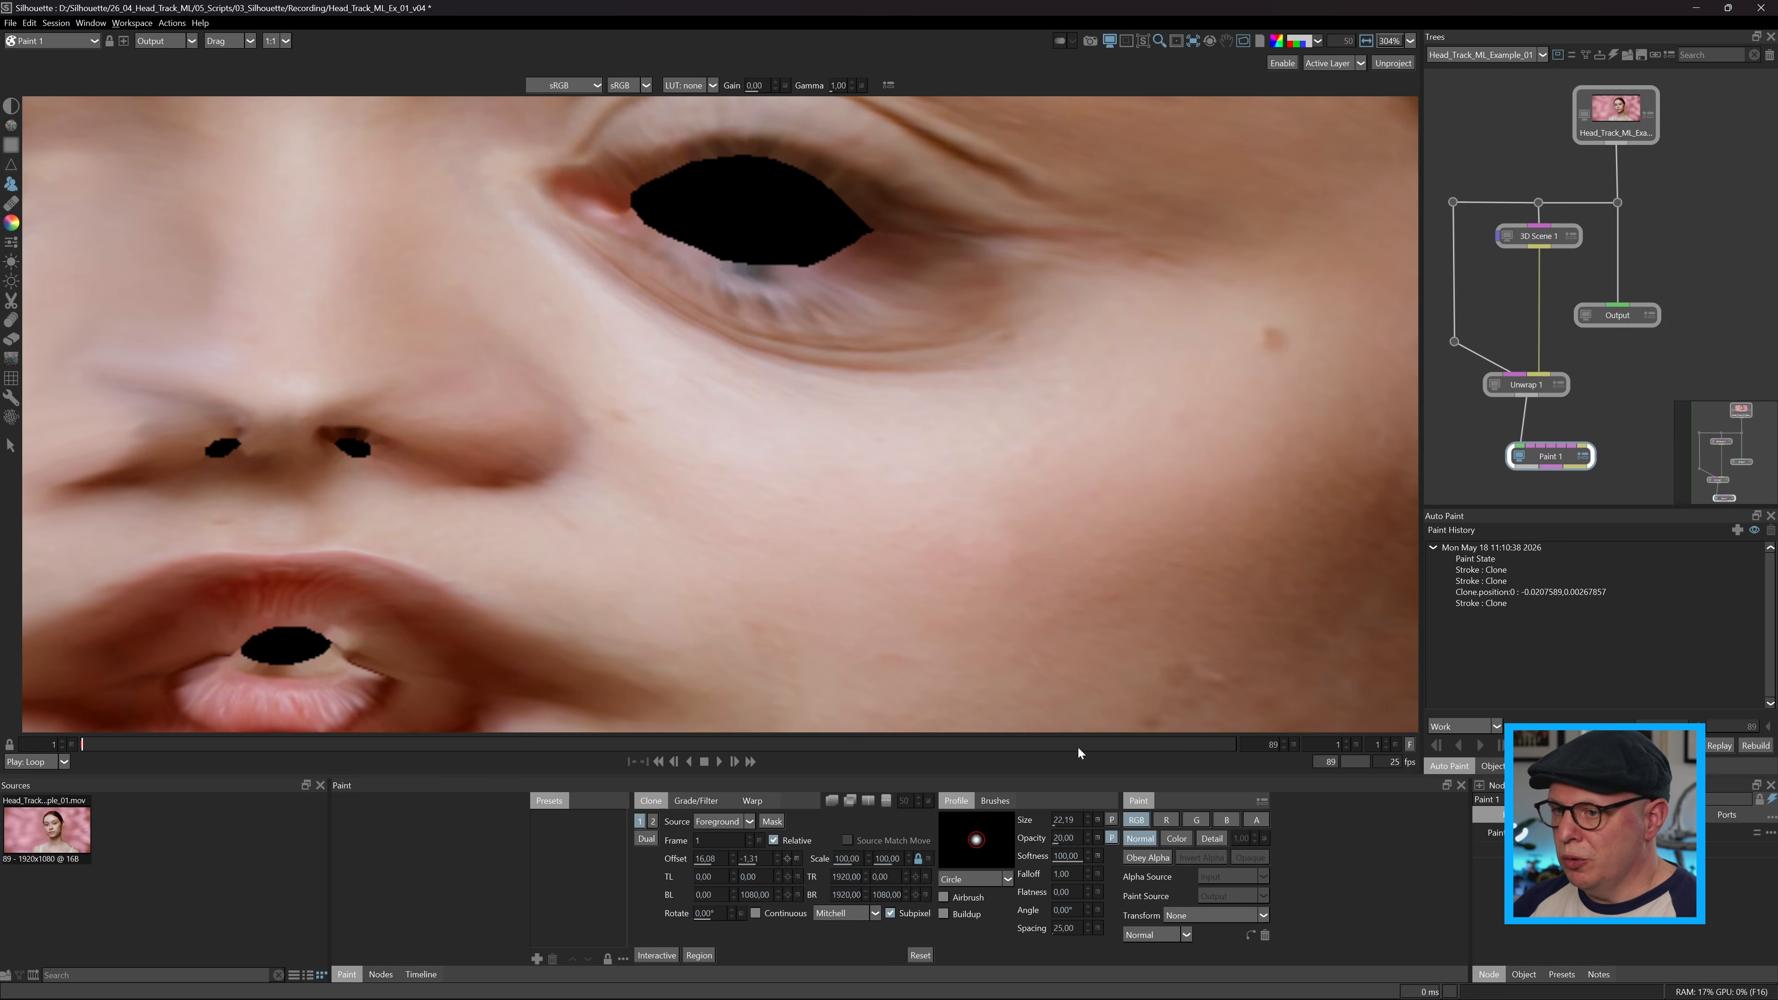
drag(1077, 533, 1042, 536)
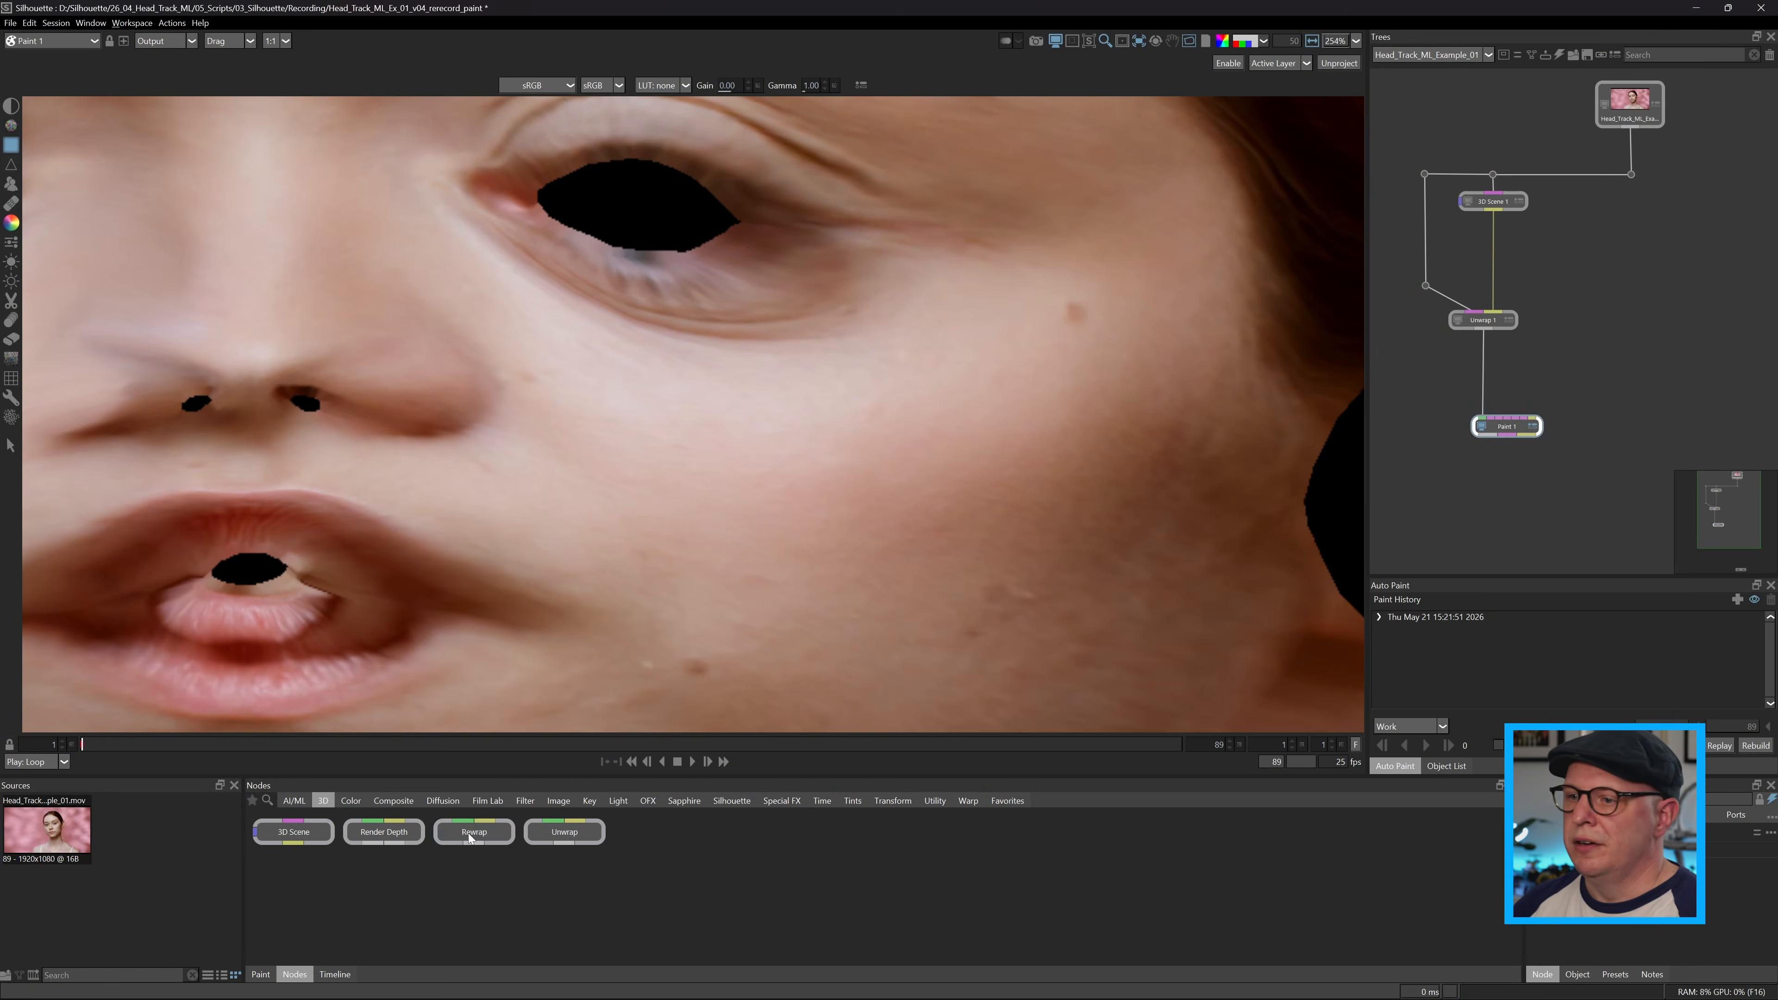
Add a Rewrap node fed by 3D Scene 1 and Paint 1, and view its output
drag(1583, 519, 1575, 520)
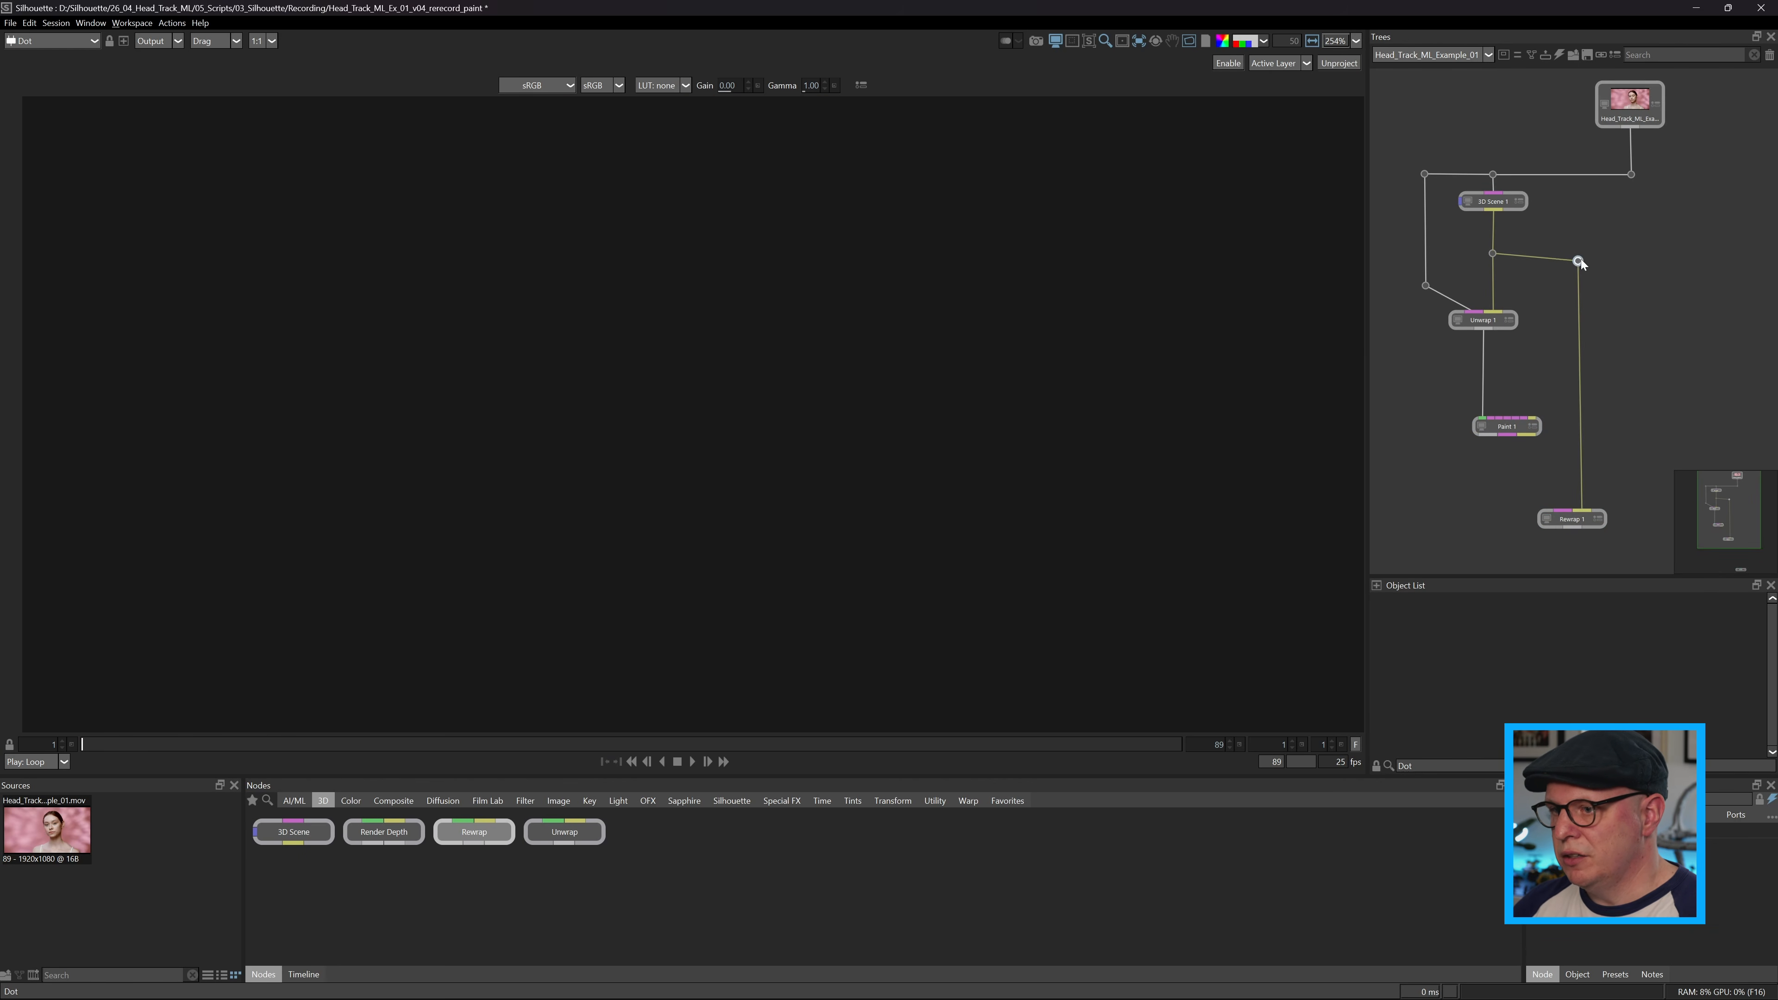
click(1548, 520)
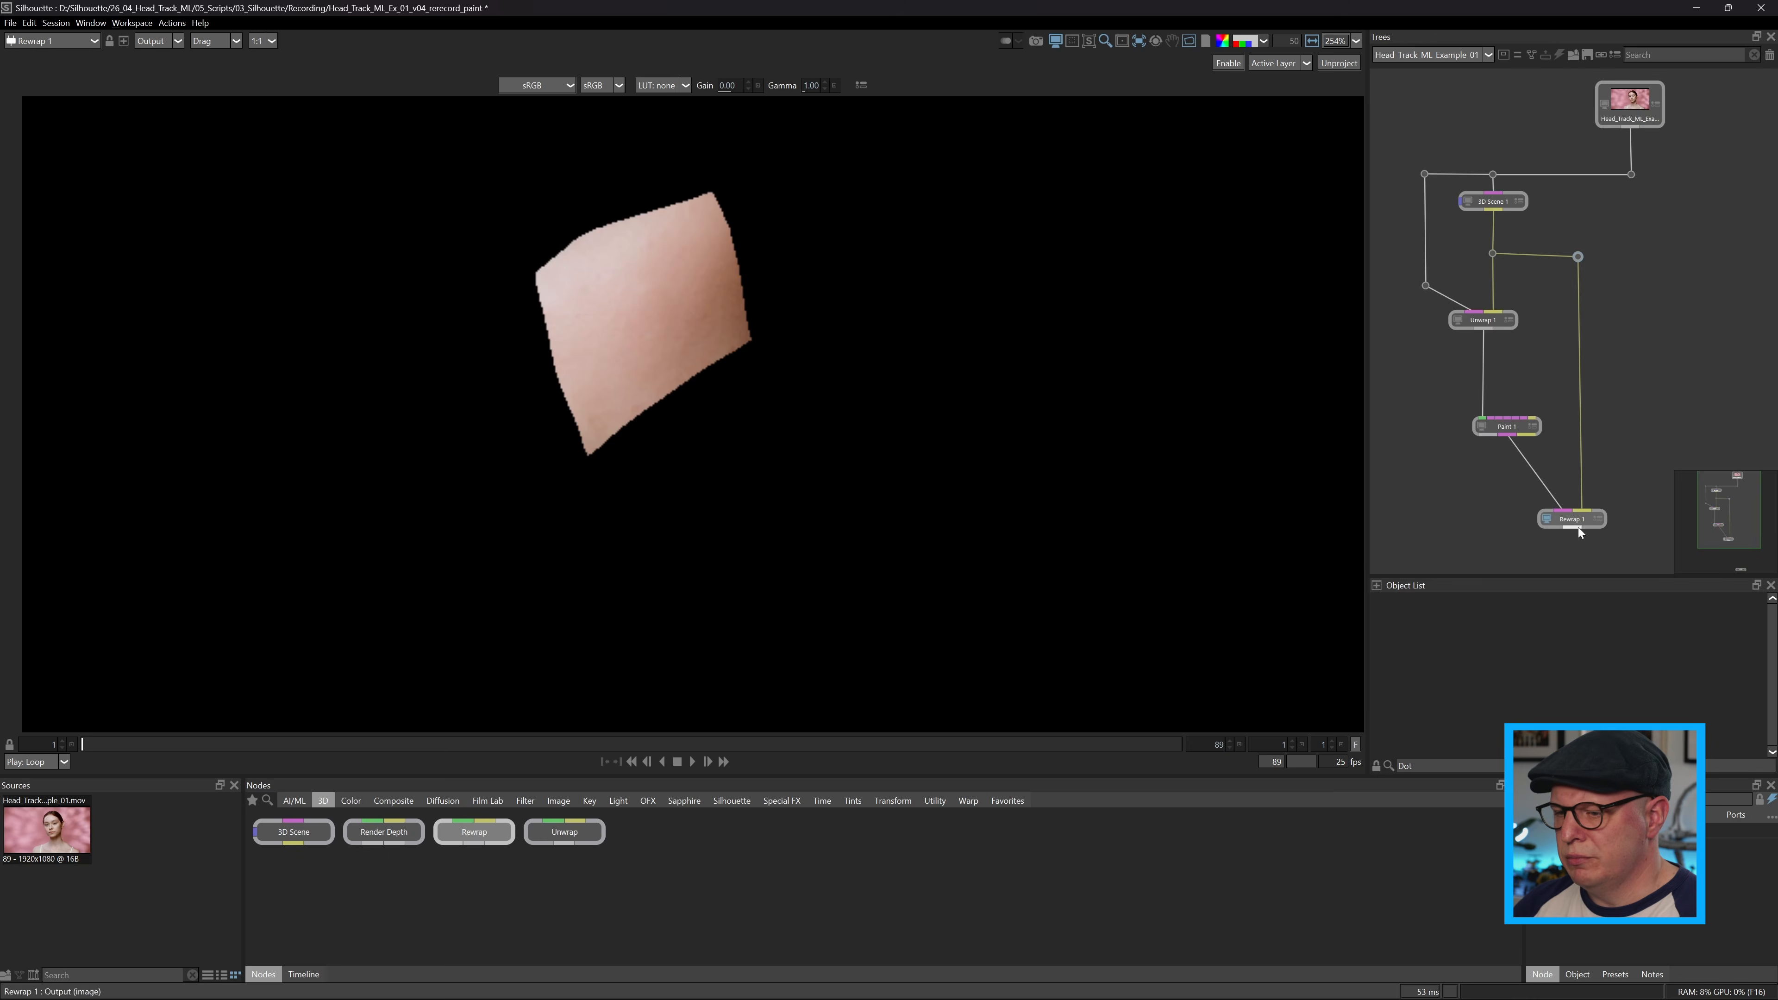
Add a Composite node after Rewrap 1 and connect its background input to the source clip
drag(1579, 530, 1506, 429)
key(f)
key(Tab)
text(Co)
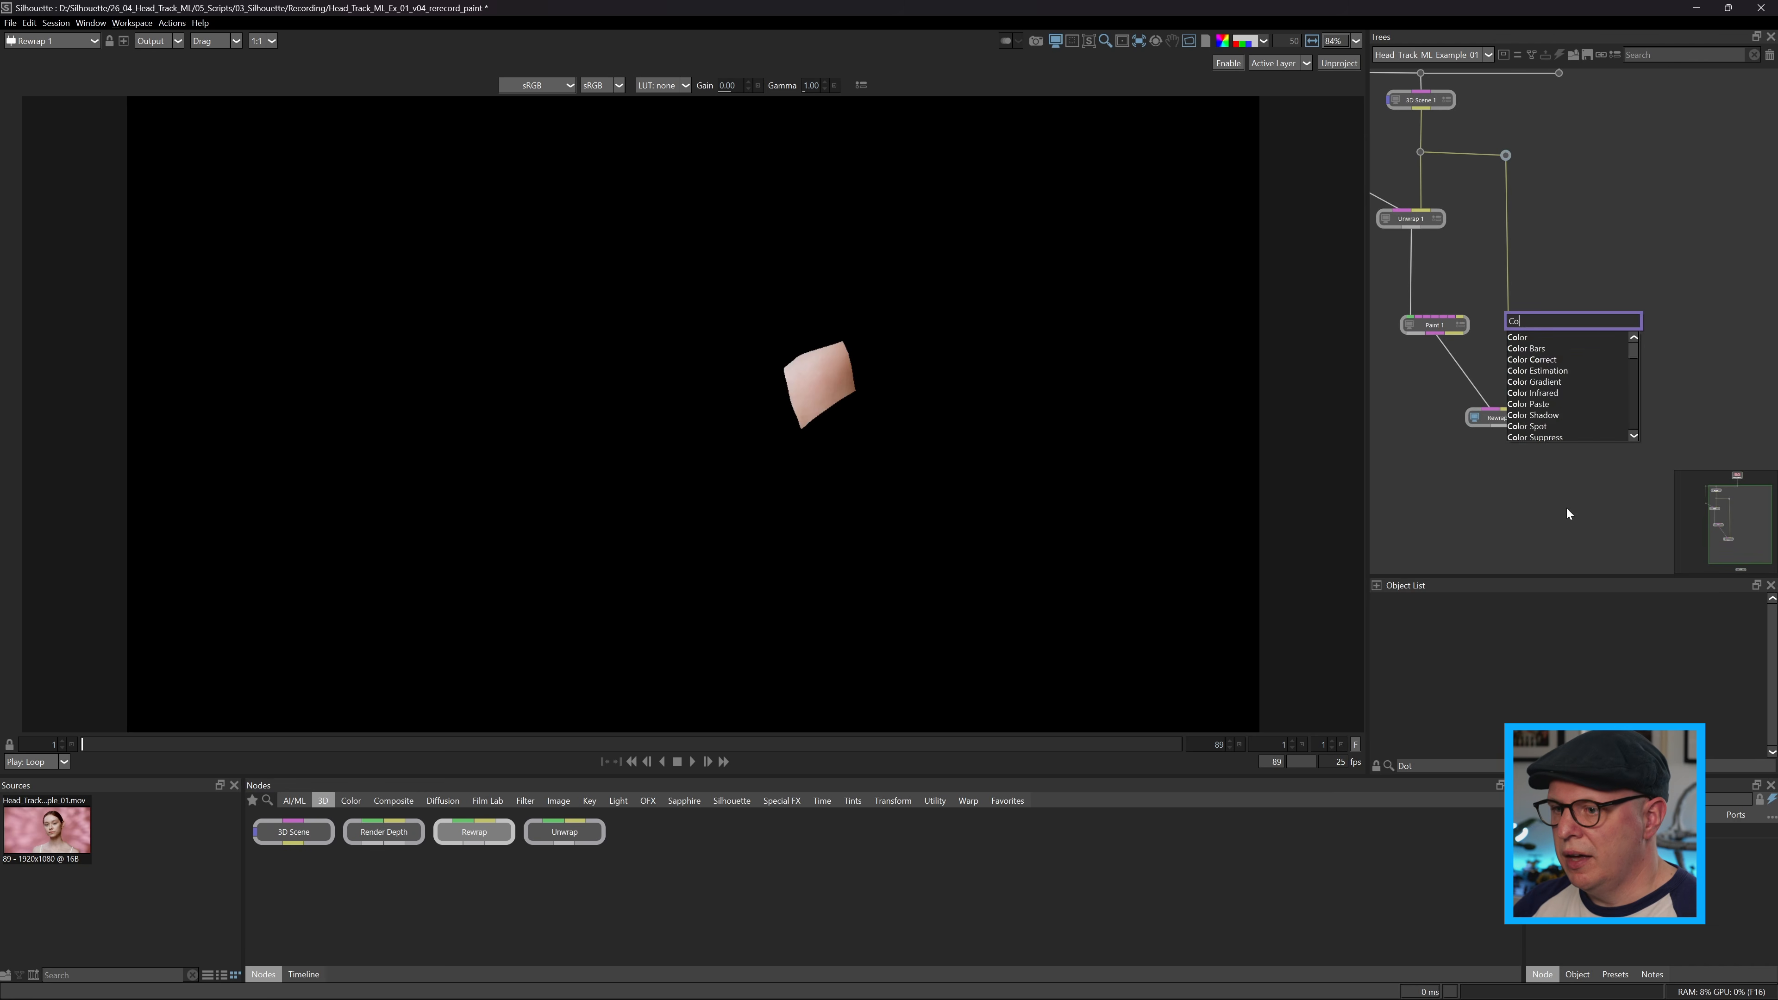
key(Return)
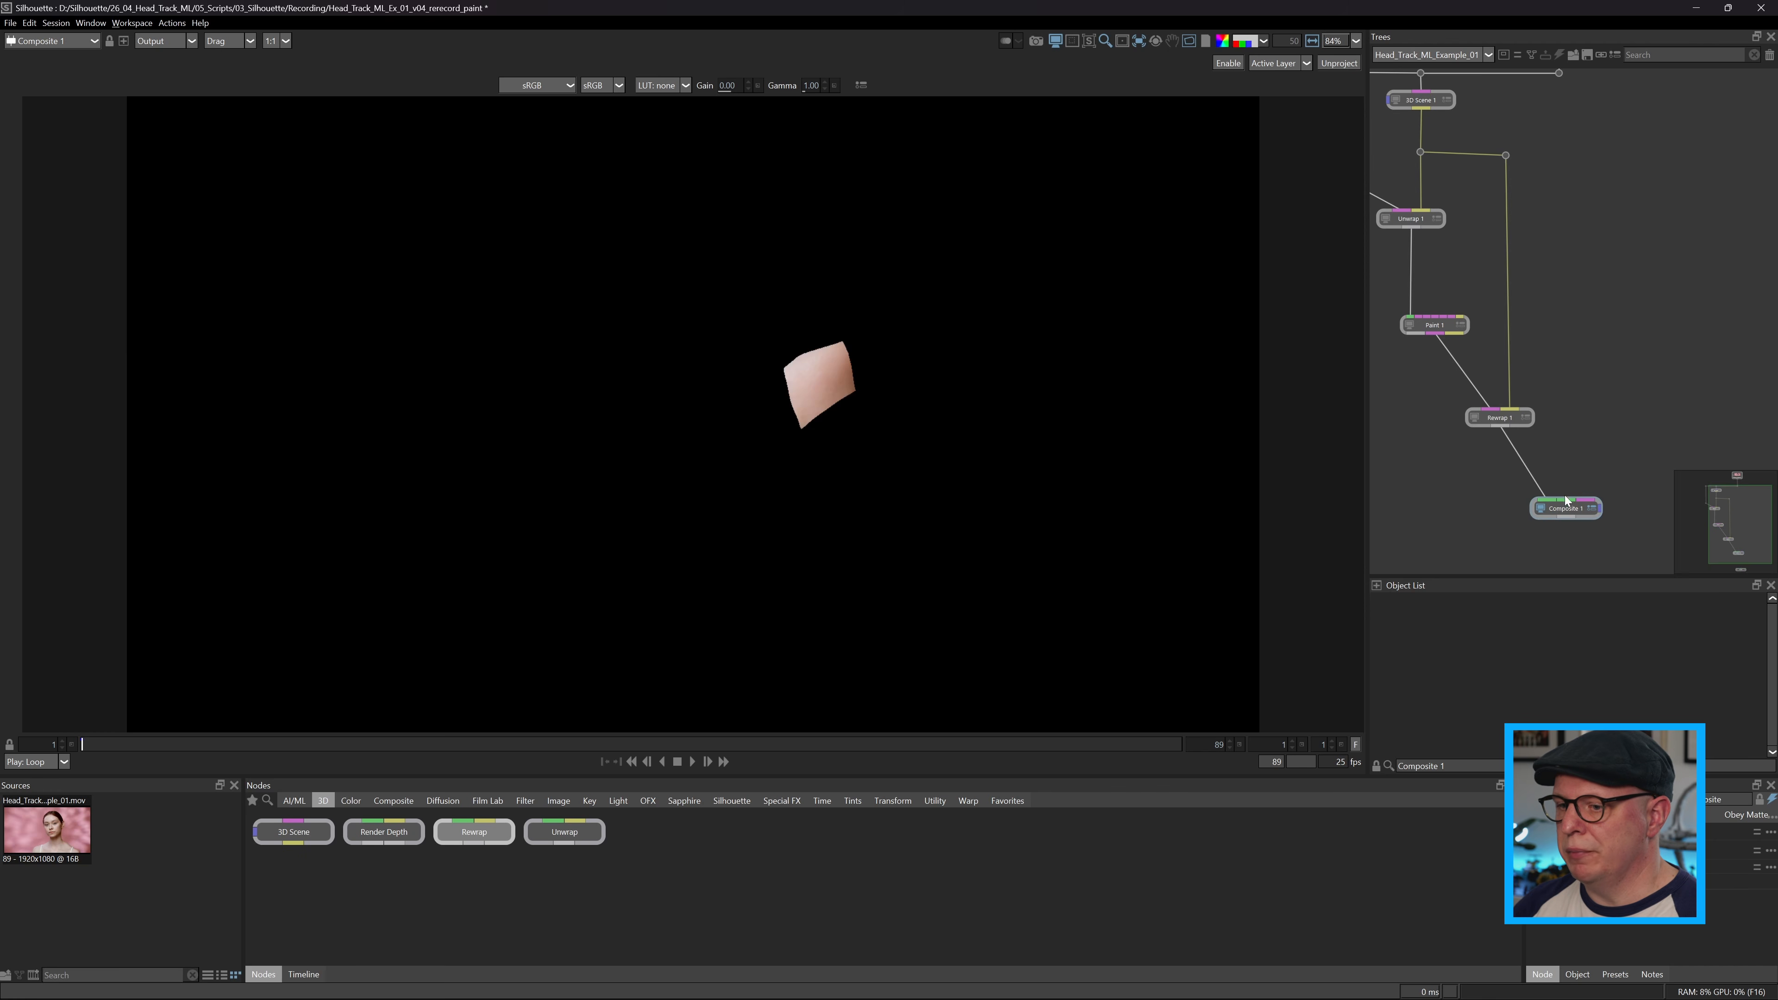
drag(1567, 499, 1560, 118)
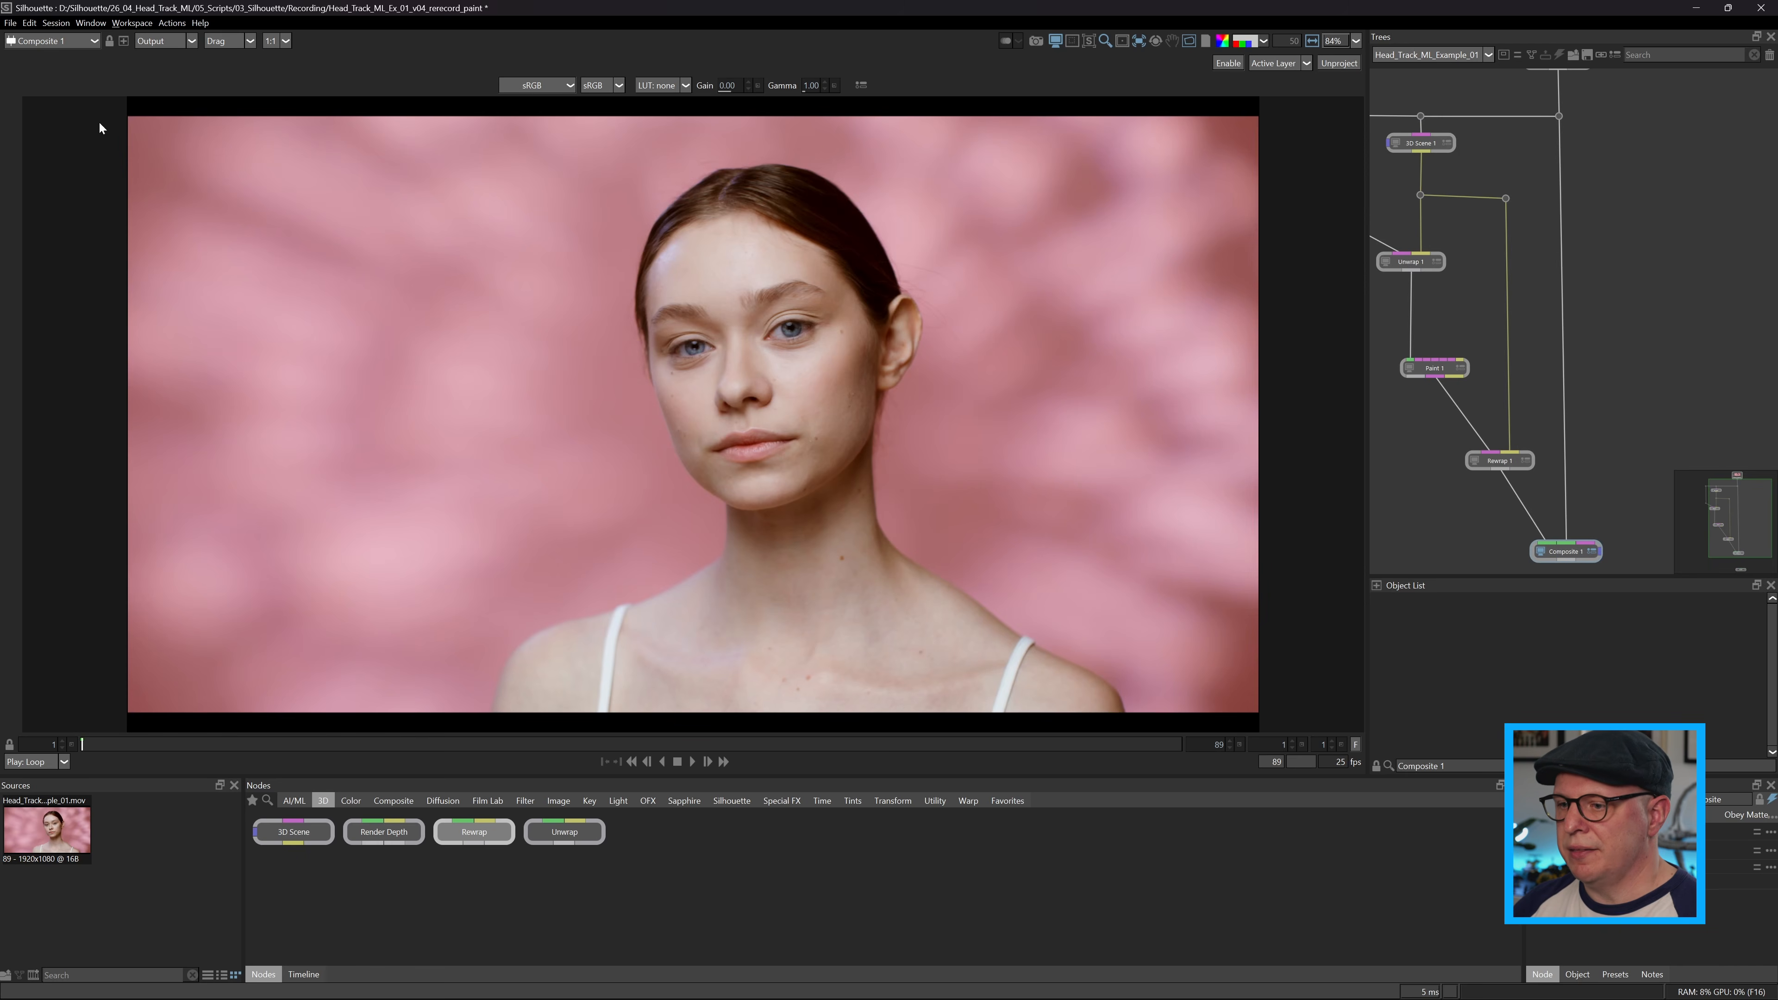
Open a second viewer for Composite 1 and dock it beside the main viewer
click(124, 41)
drag(700, 348, 19, 317)
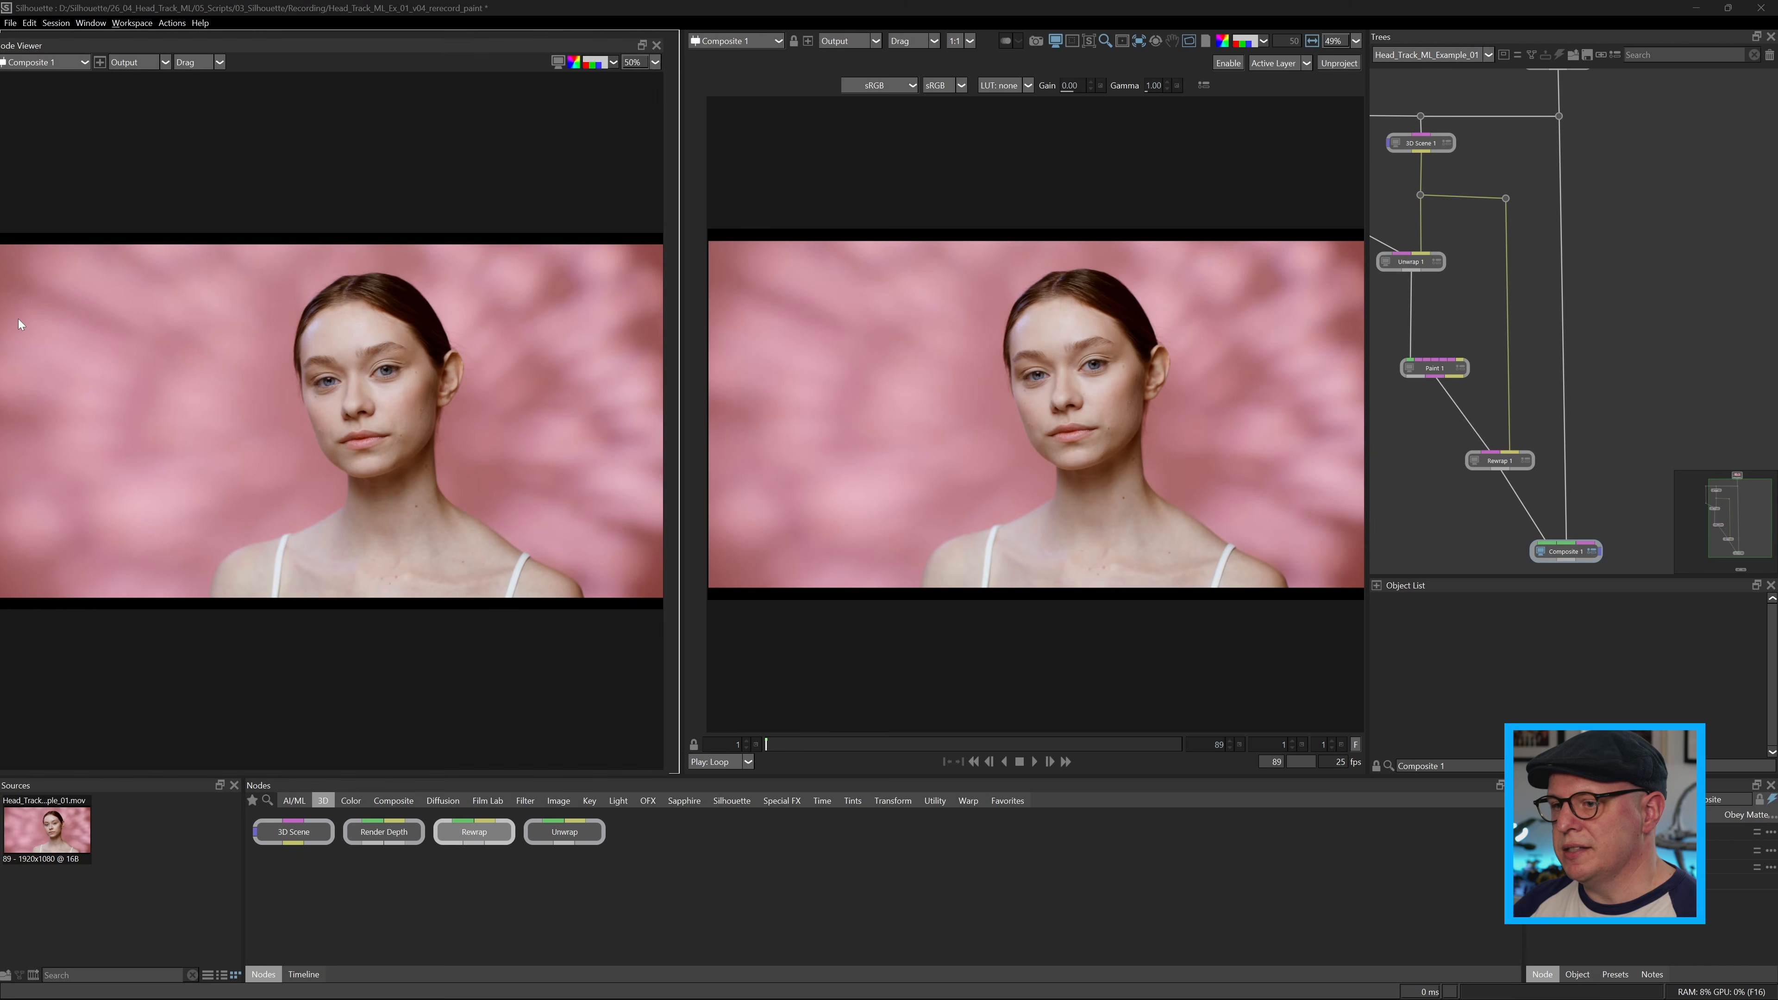
Frame the face closely in the Composite 1 viewer and display the Paint 1 node in the main viewer
scroll(421, 345, up, 5)
click(735, 40)
click(728, 212)
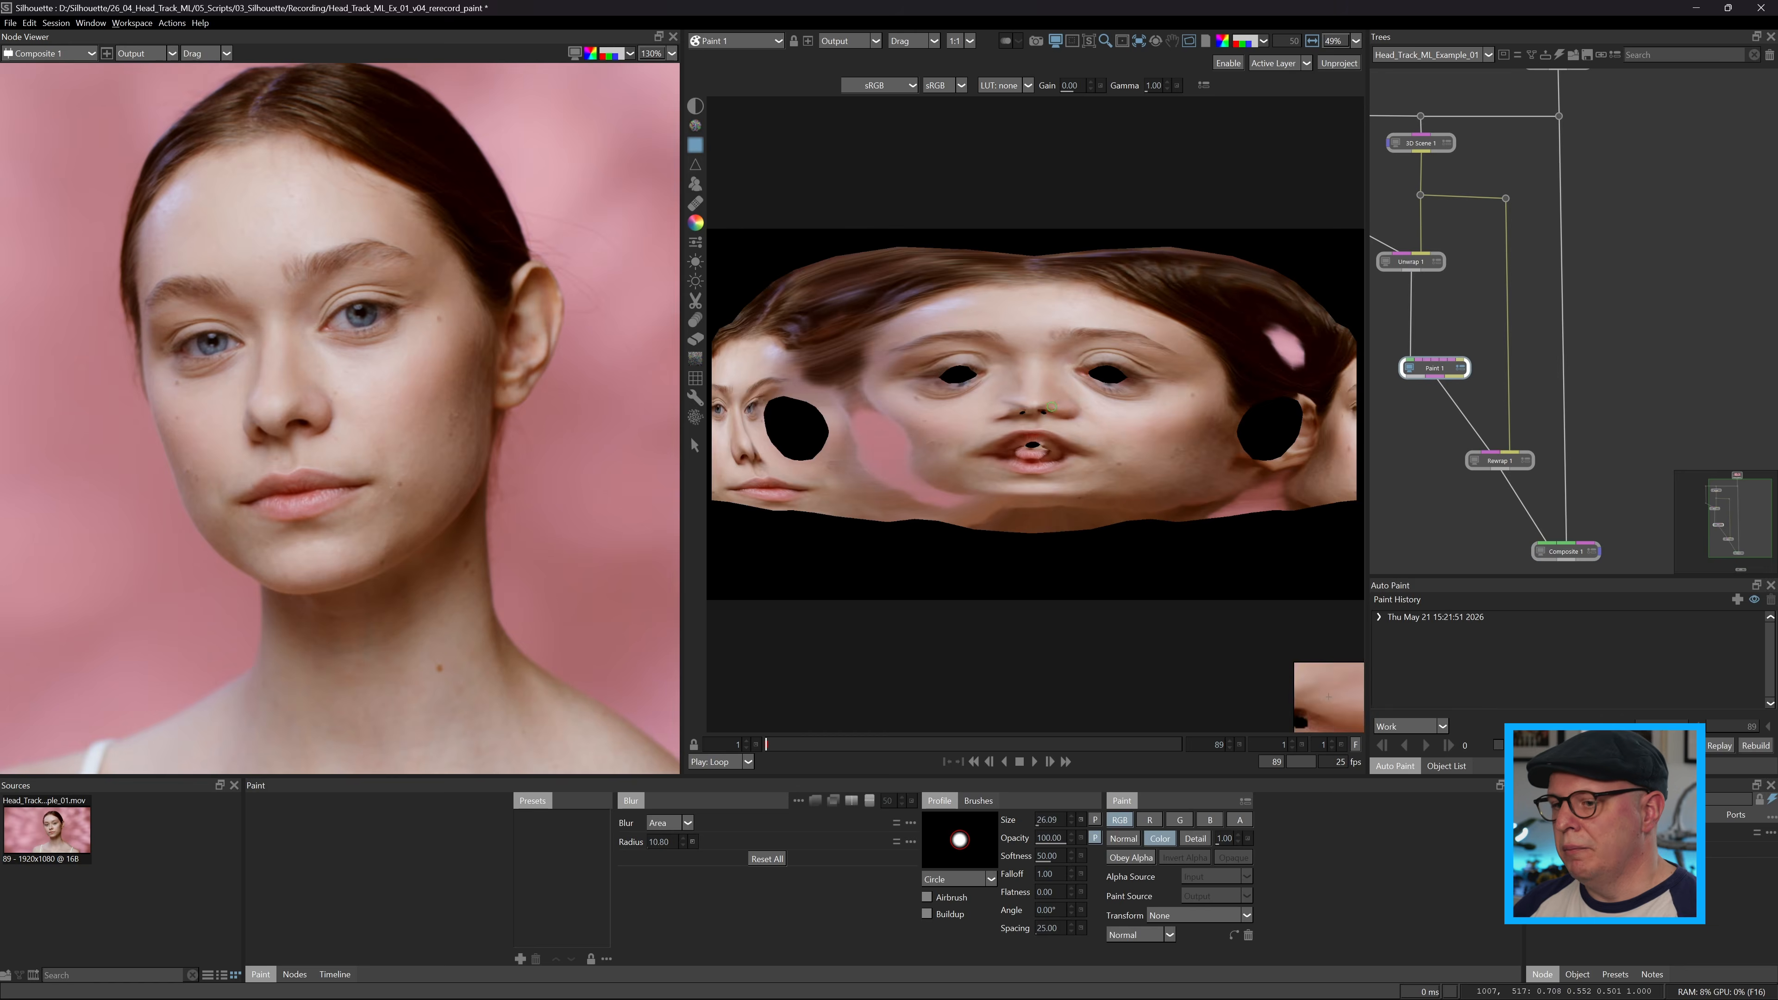
Even out the cheek with the Blur brush in Color mode and clone skin beside the nose in Detail mode
scroll(1019, 485, up, 5)
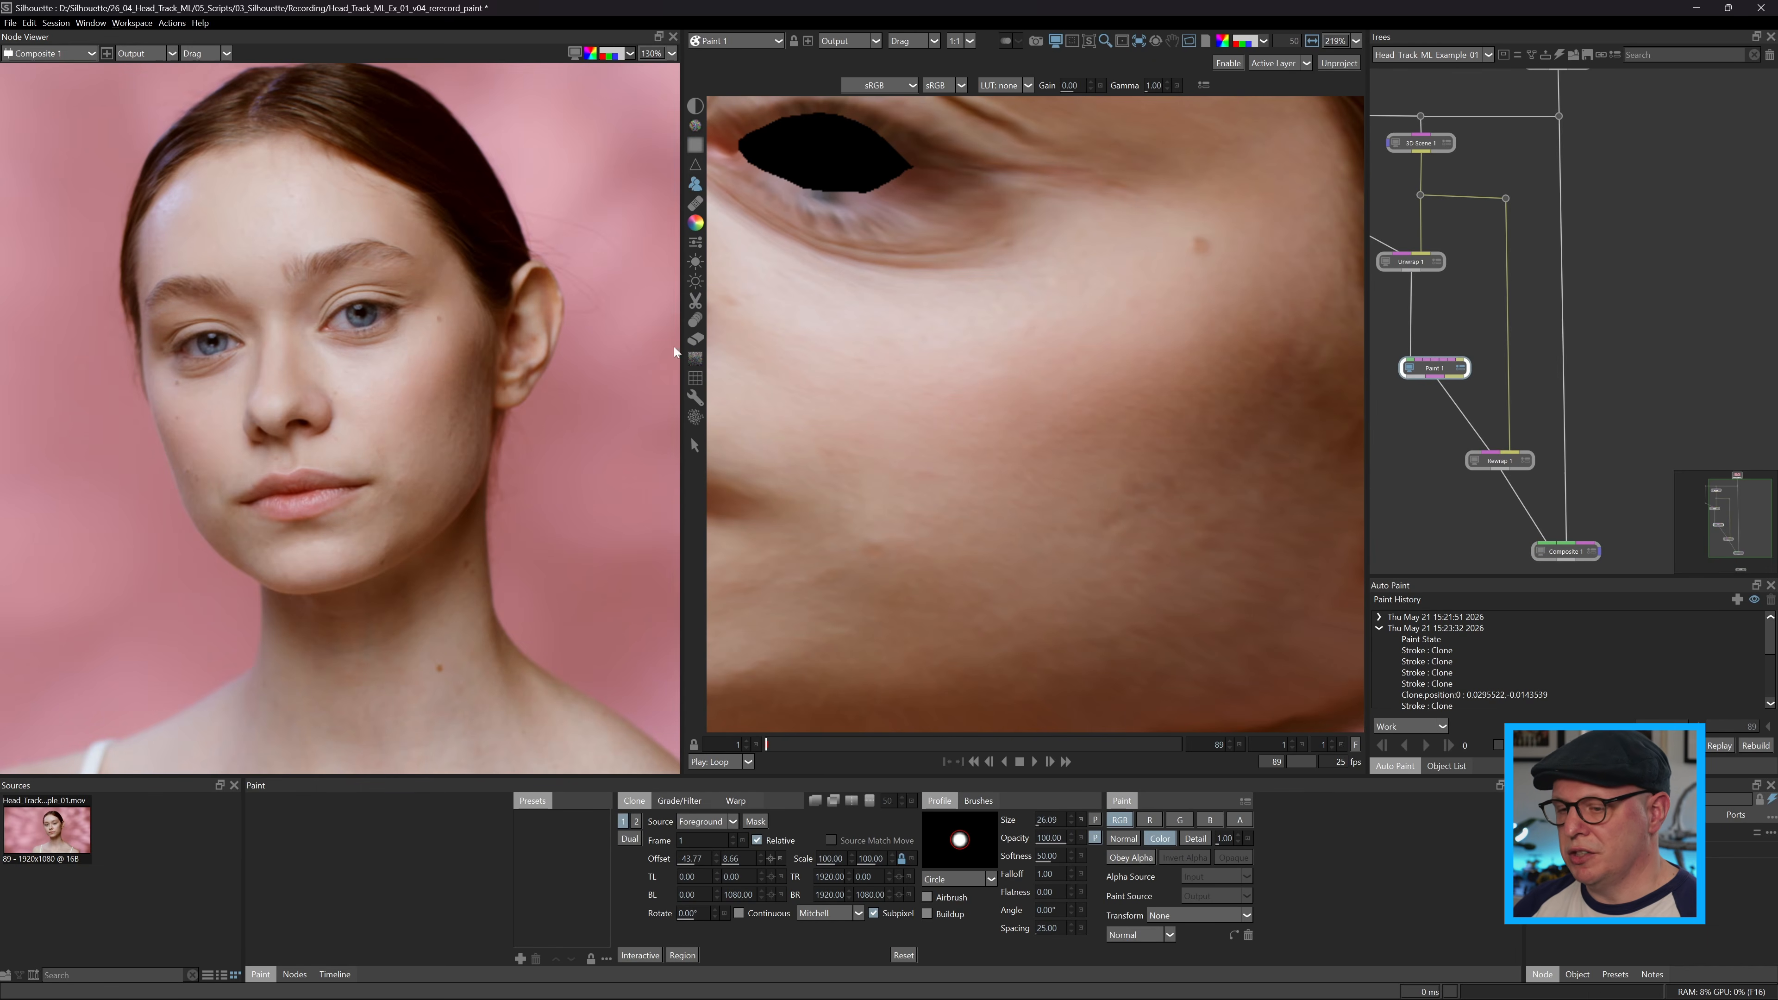
click(695, 145)
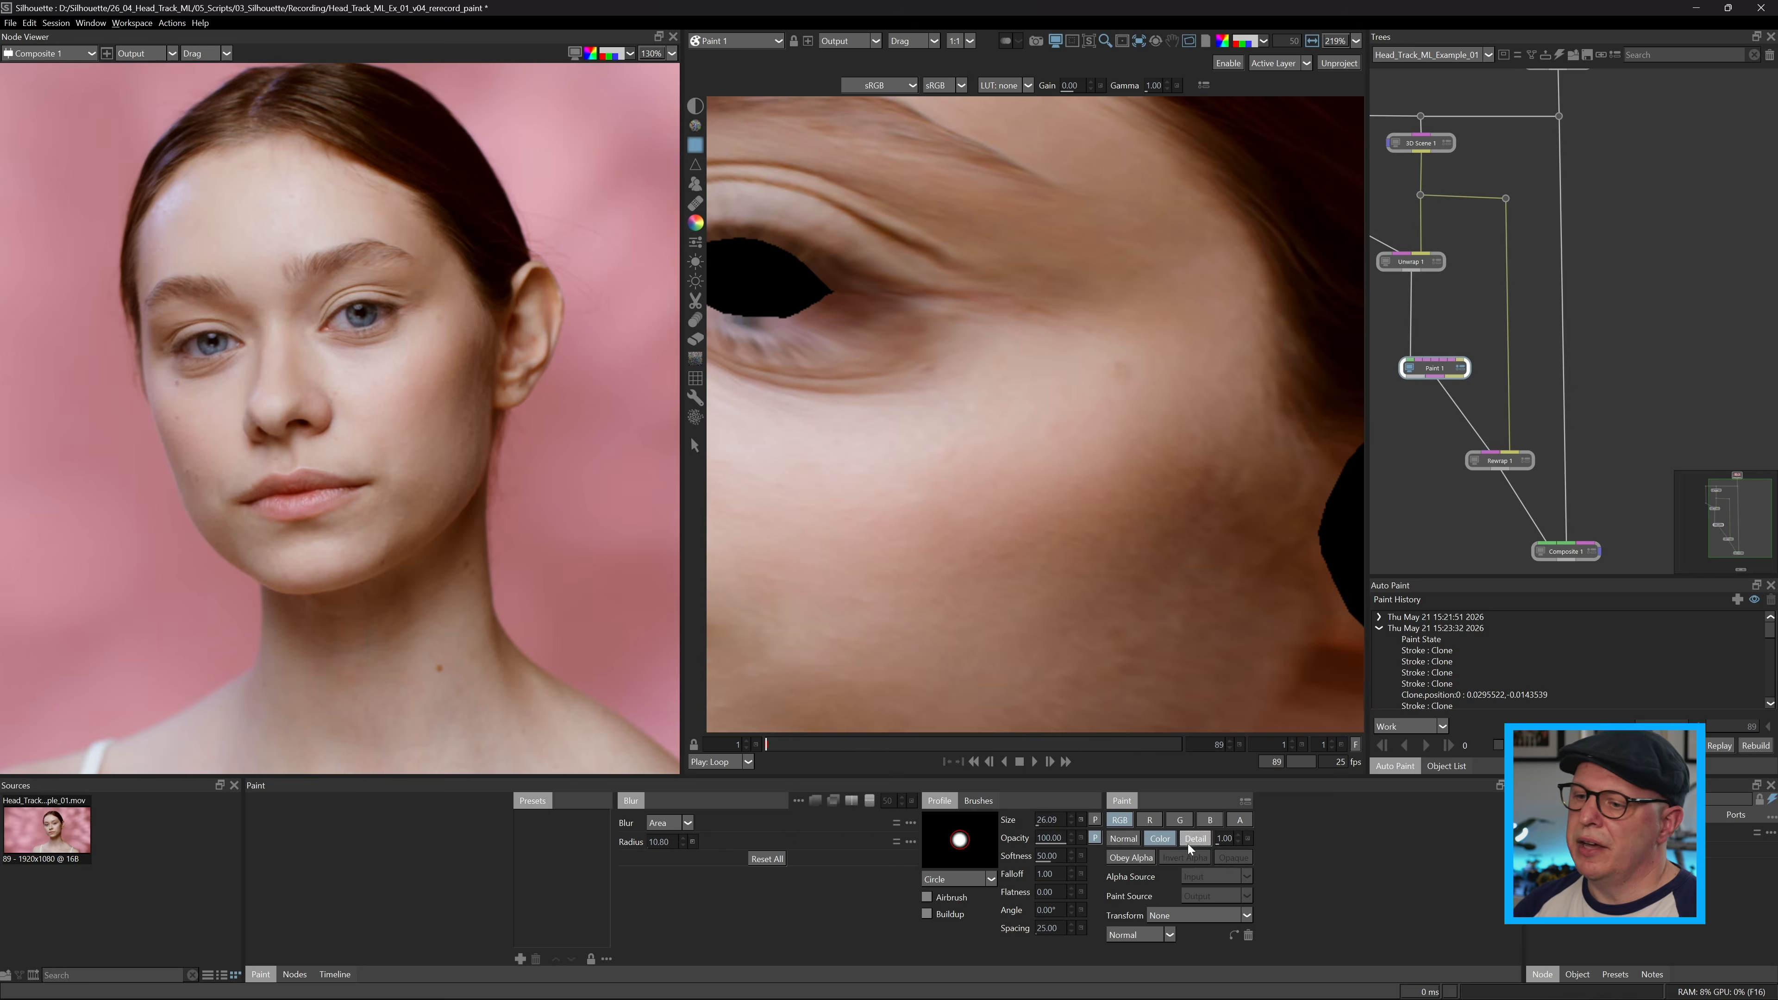
key(c)
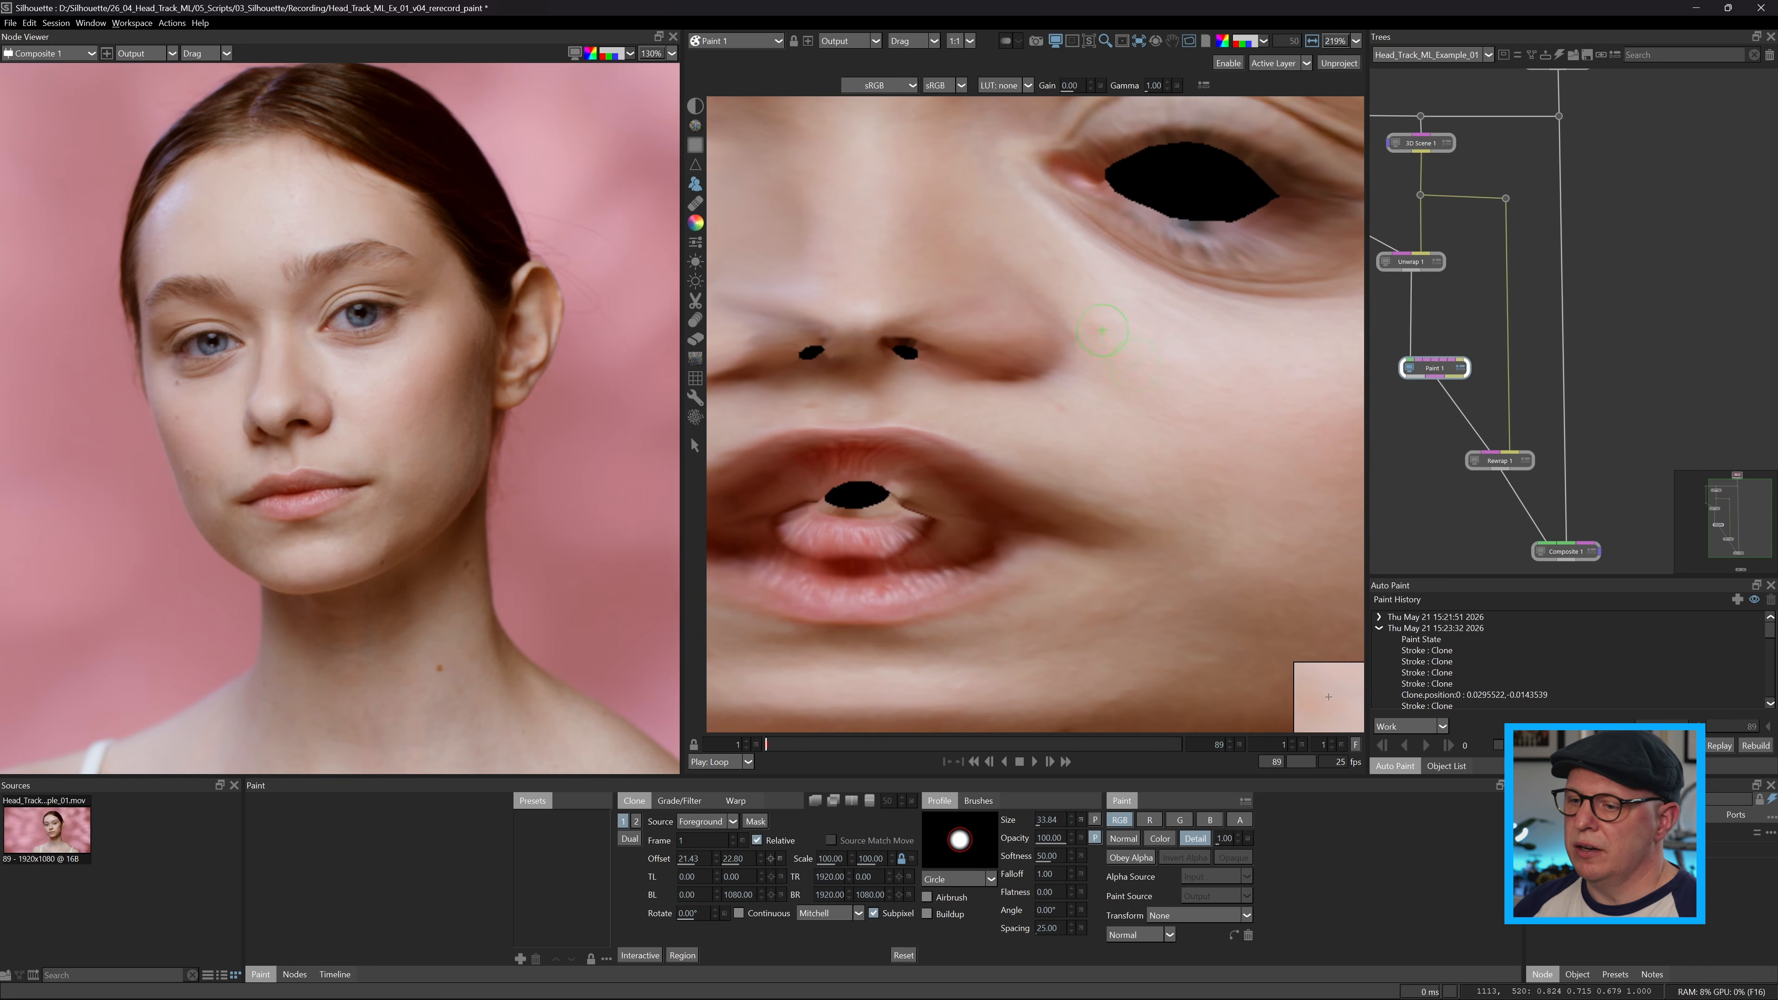
Remove the small mole on the temple beside the eye with the healing brush, sampling clean skin nearby
key(u)
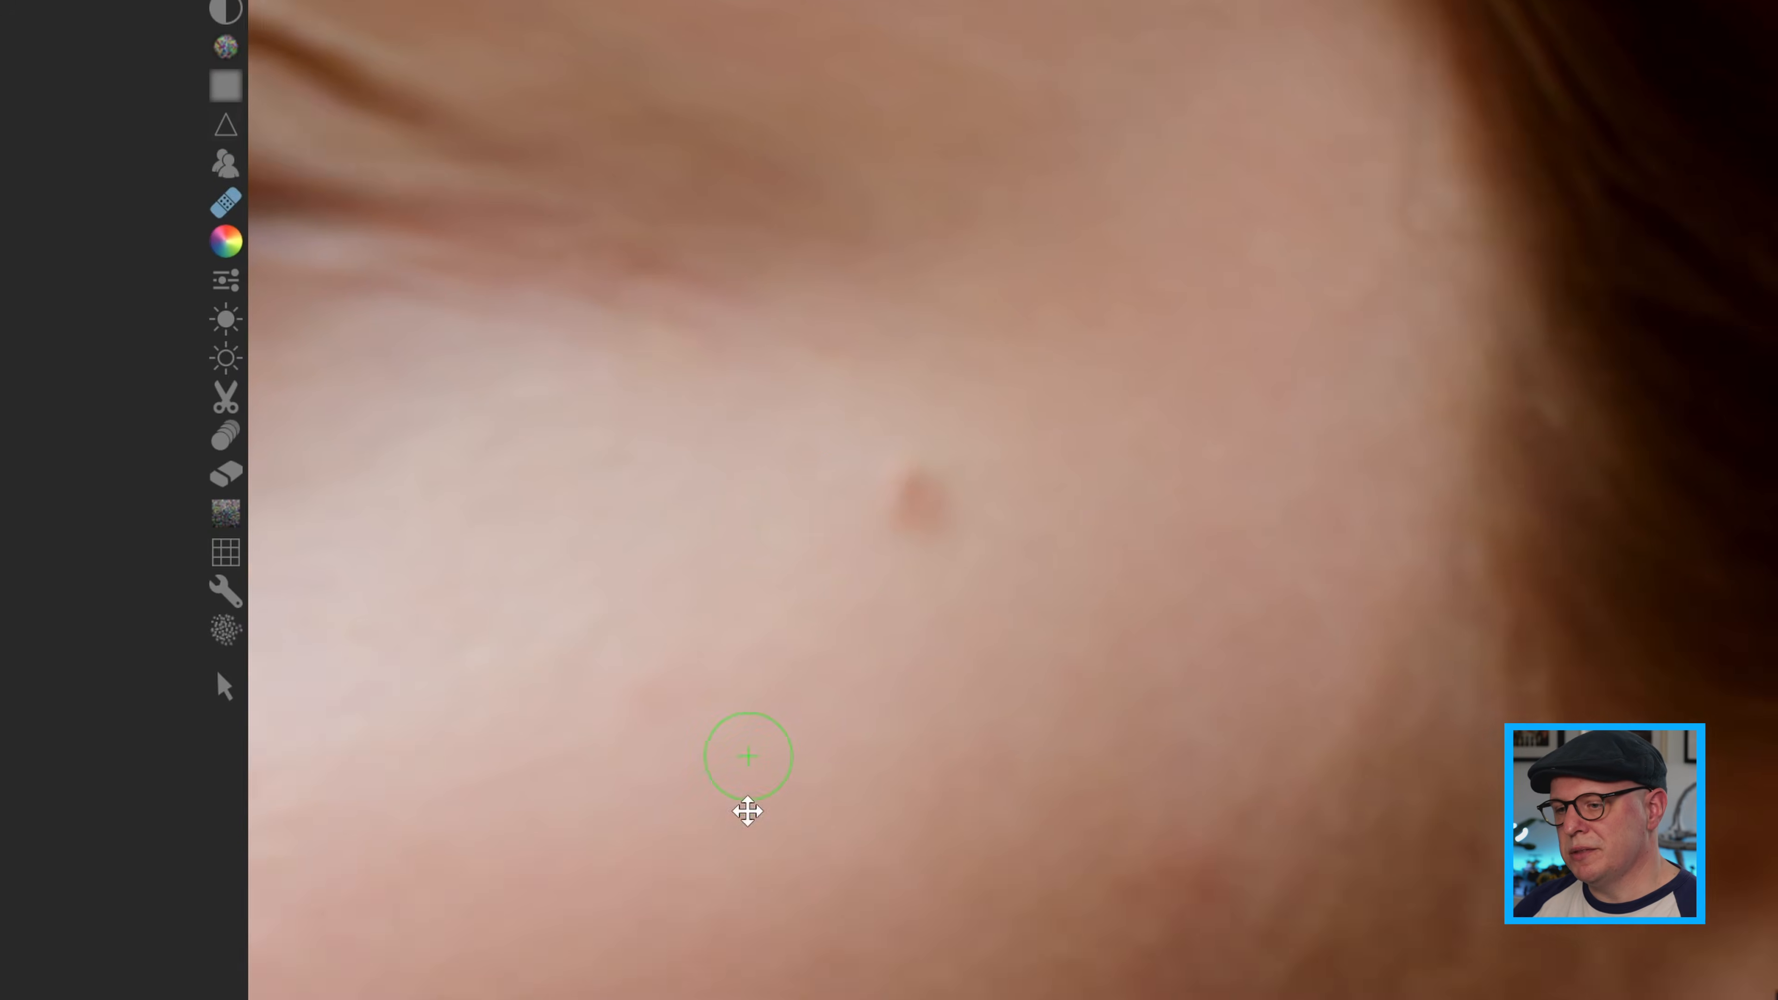
scroll(746, 746, up, 3)
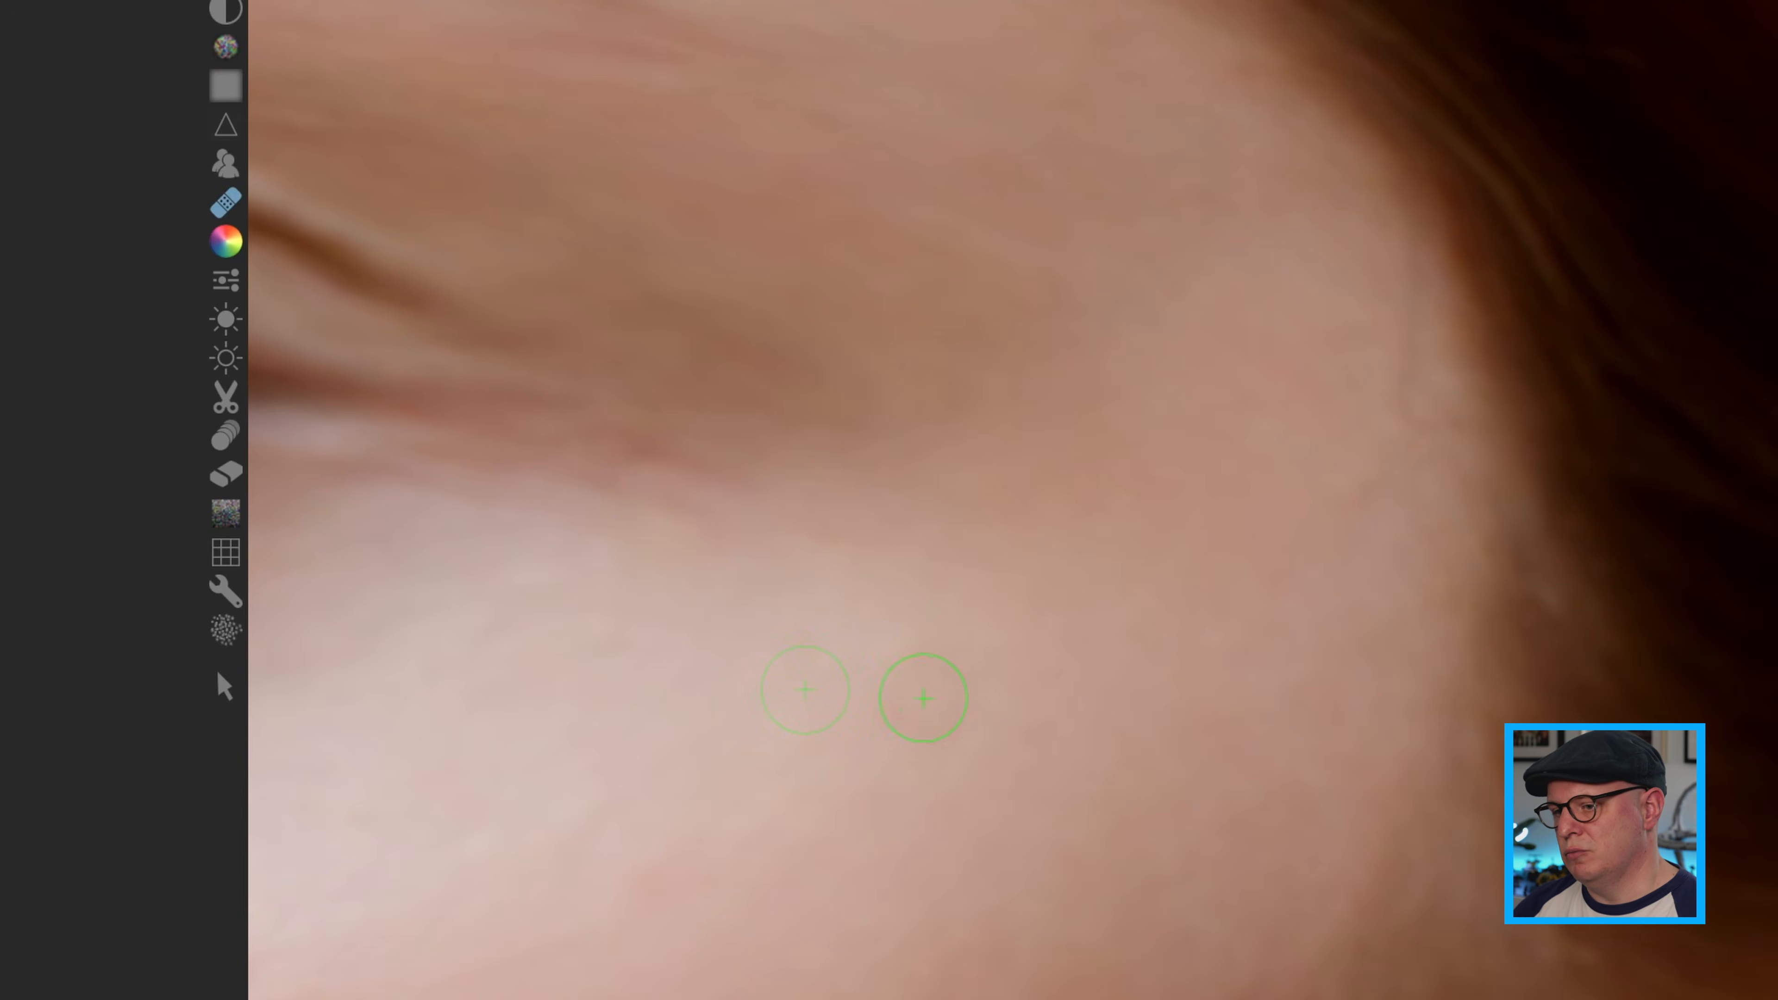